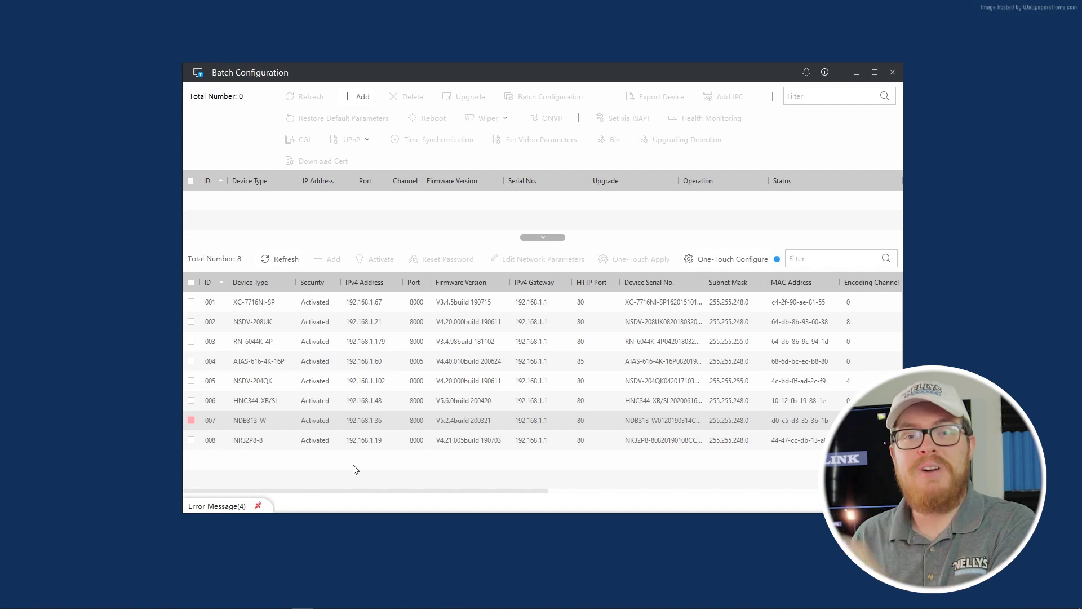
- Resize the split between the device tables and tick the HNC344-XB/SL camera in row 006
{"action": "left_click", "coordinate": [342, 444]}
{"action": "left_click", "coordinate": [344, 448]}
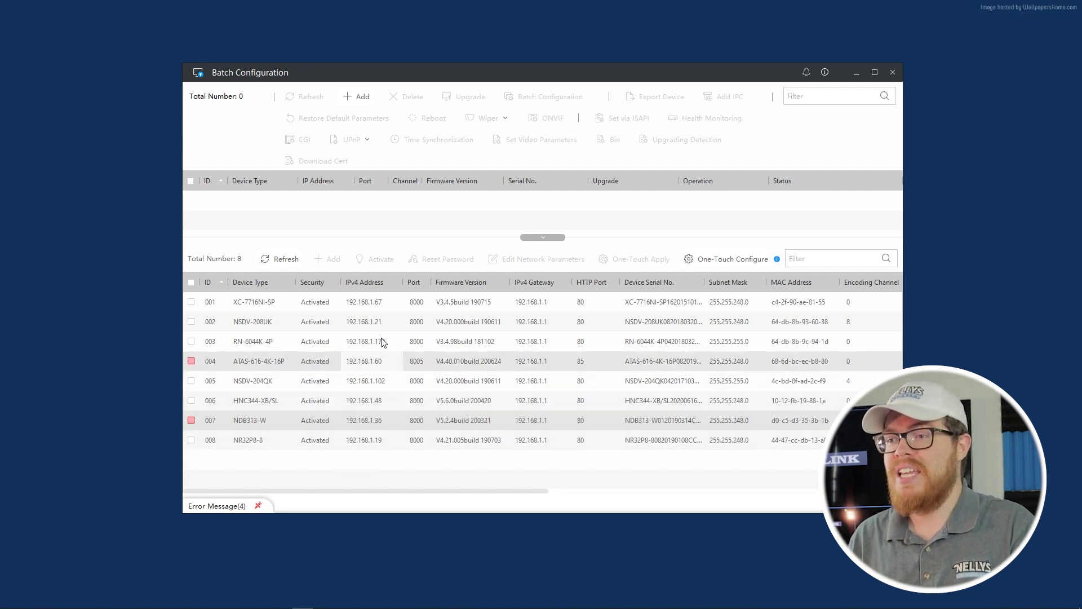
{"action": "left_click_drag", "start_coordinate": [428, 239], "coordinate": [432, 271]}
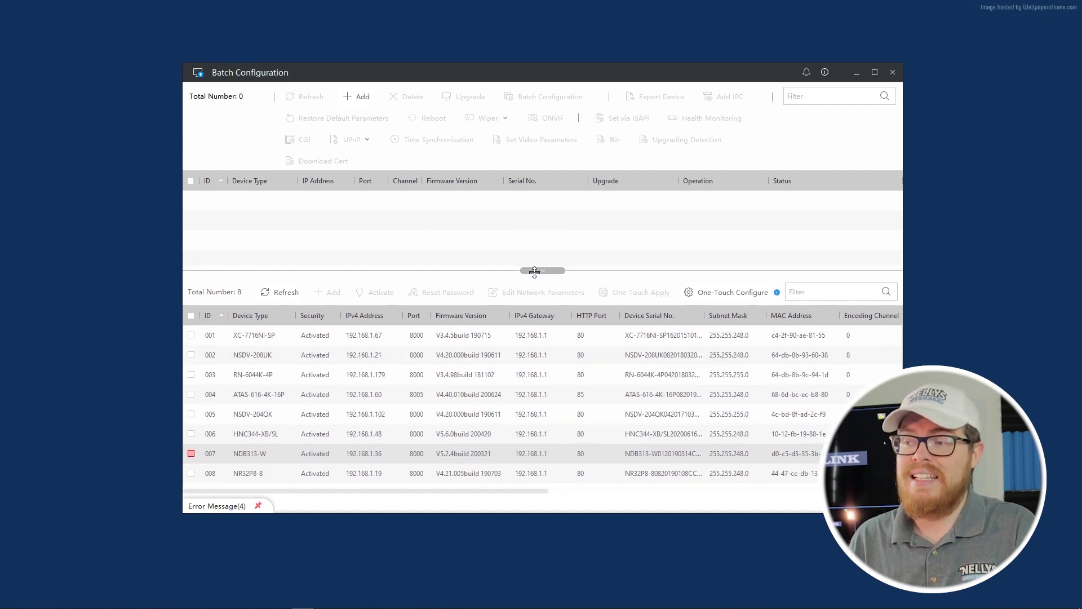
{"action": "left_click_drag", "start_coordinate": [534, 272], "coordinate": [534, 264]}
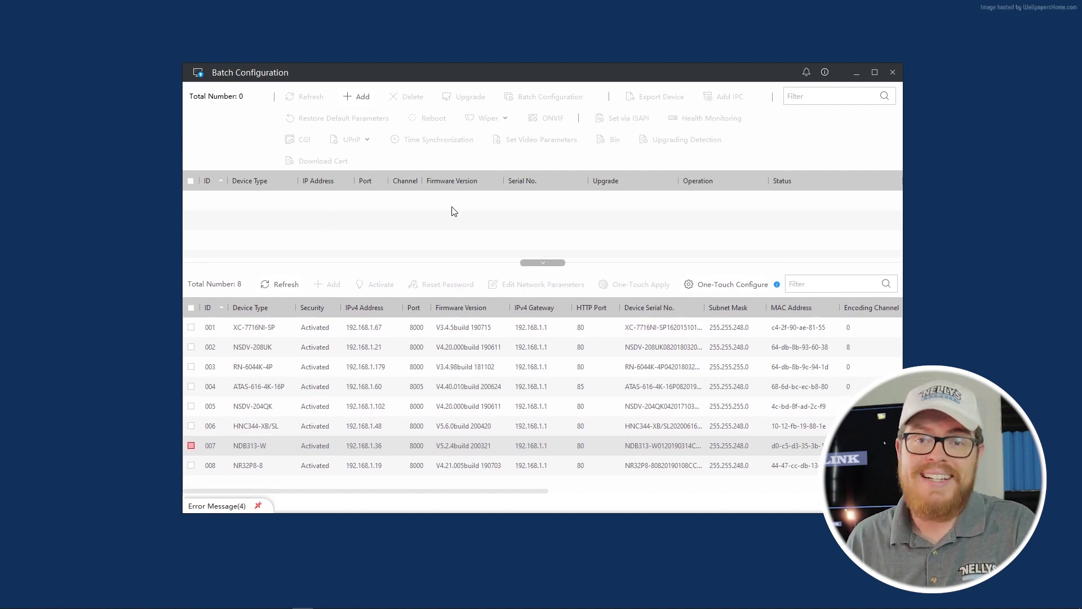
{"action": "left_click_drag", "start_coordinate": [562, 270], "coordinate": [562, 227]}
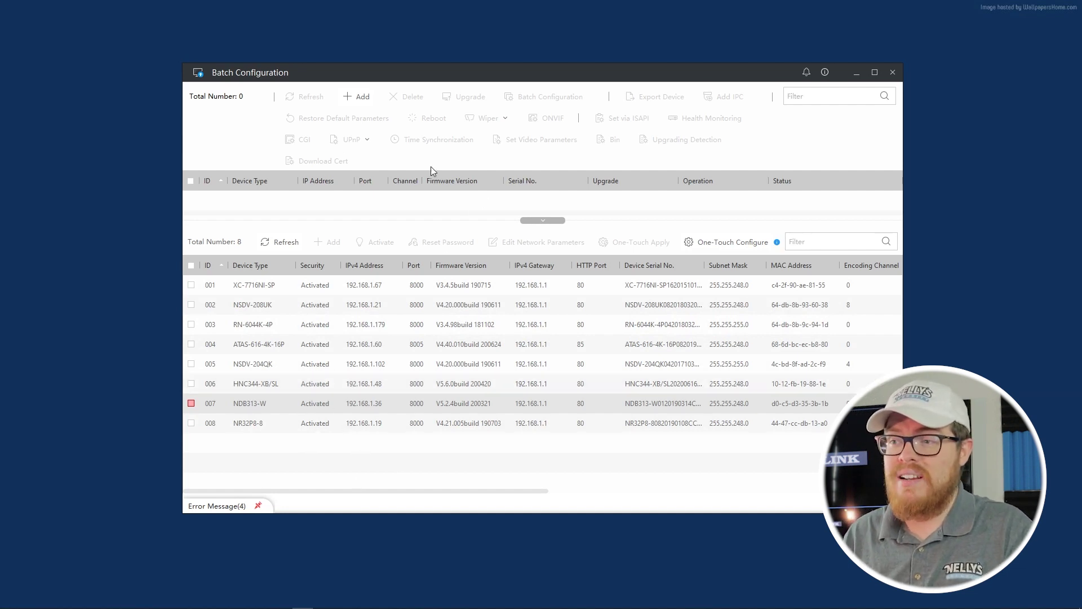
{"action": "left_click_drag", "start_coordinate": [430, 220], "coordinate": [431, 259]}
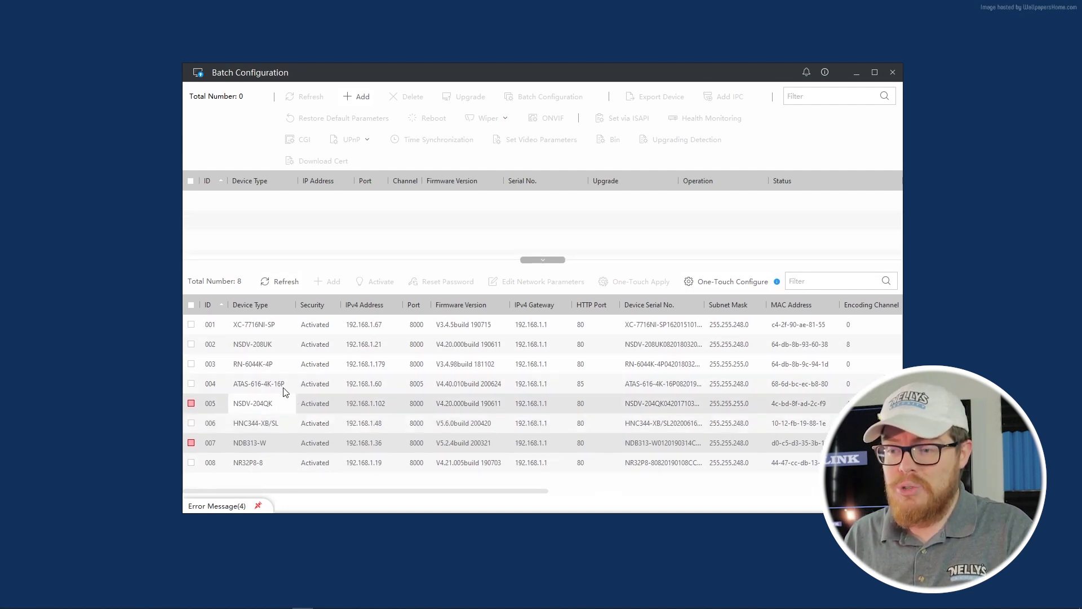
{"action": "left_click", "coordinate": [191, 424]}
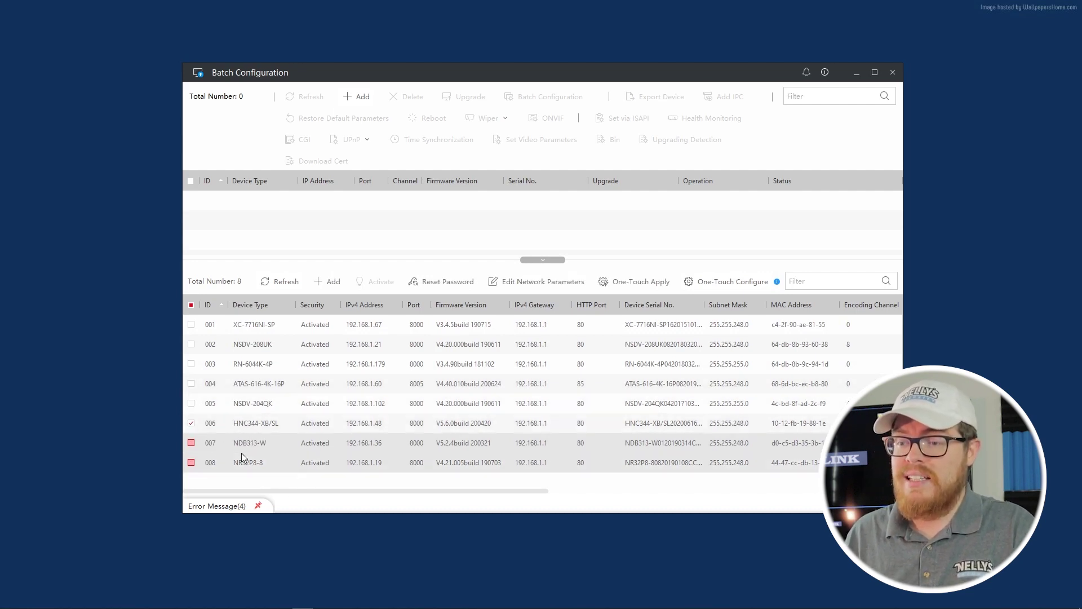
{"action": "left_click", "coordinate": [330, 281]}
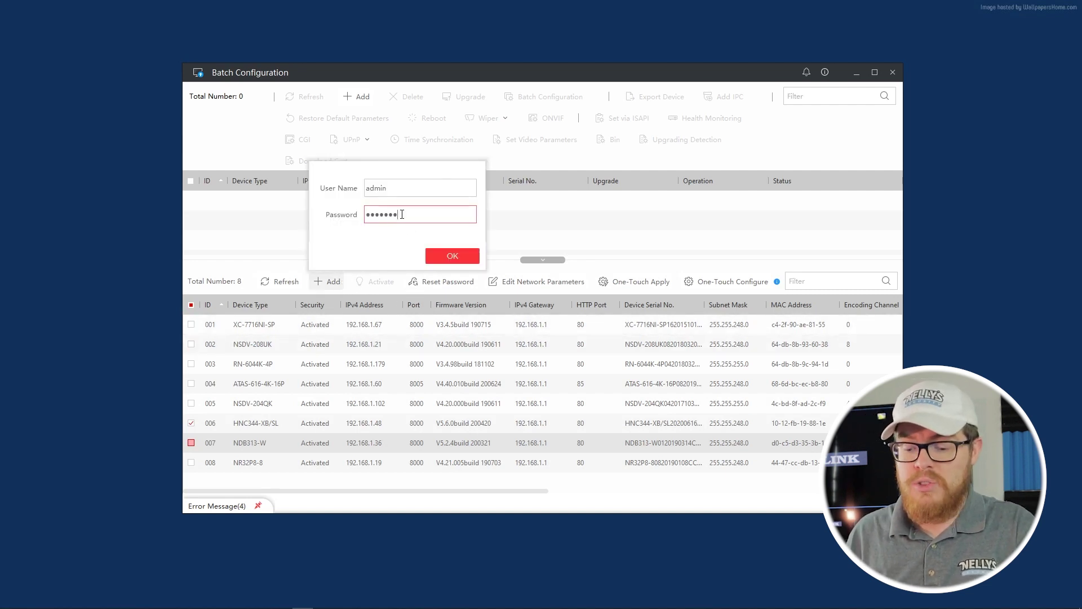
{"action": "key", "text": "Return"}
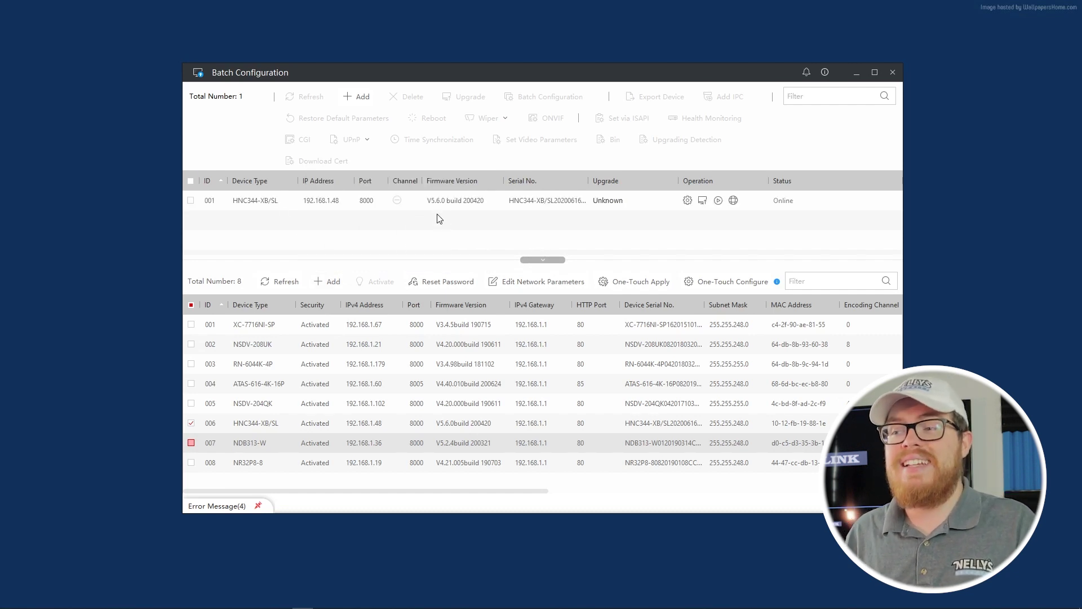
{"action": "left_click", "coordinate": [191, 201]}
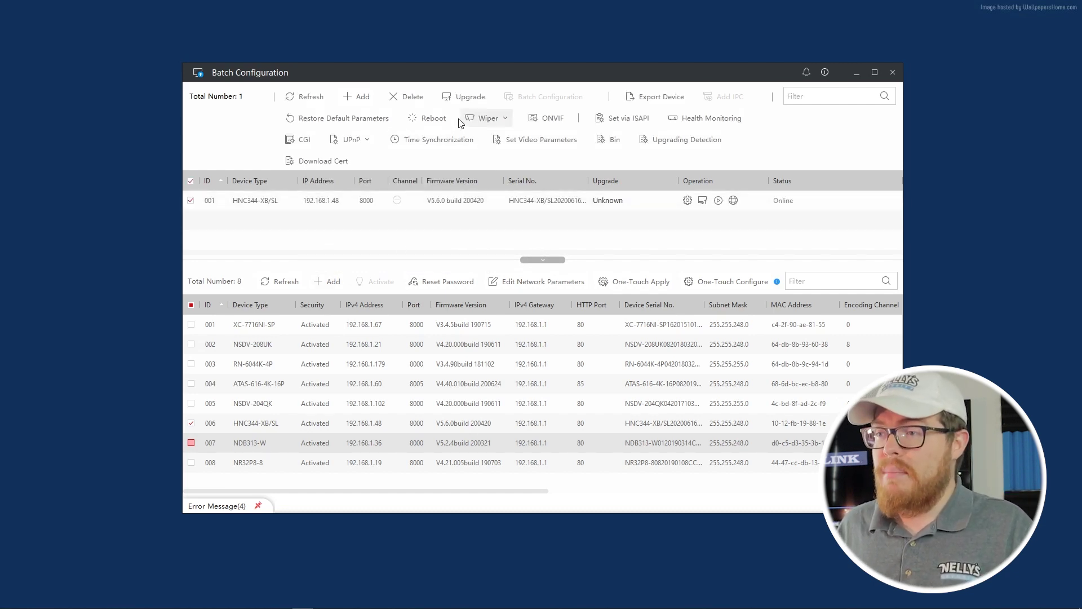
{"action": "left_click", "coordinate": [407, 97]}
{"action": "left_click", "coordinate": [544, 293]}
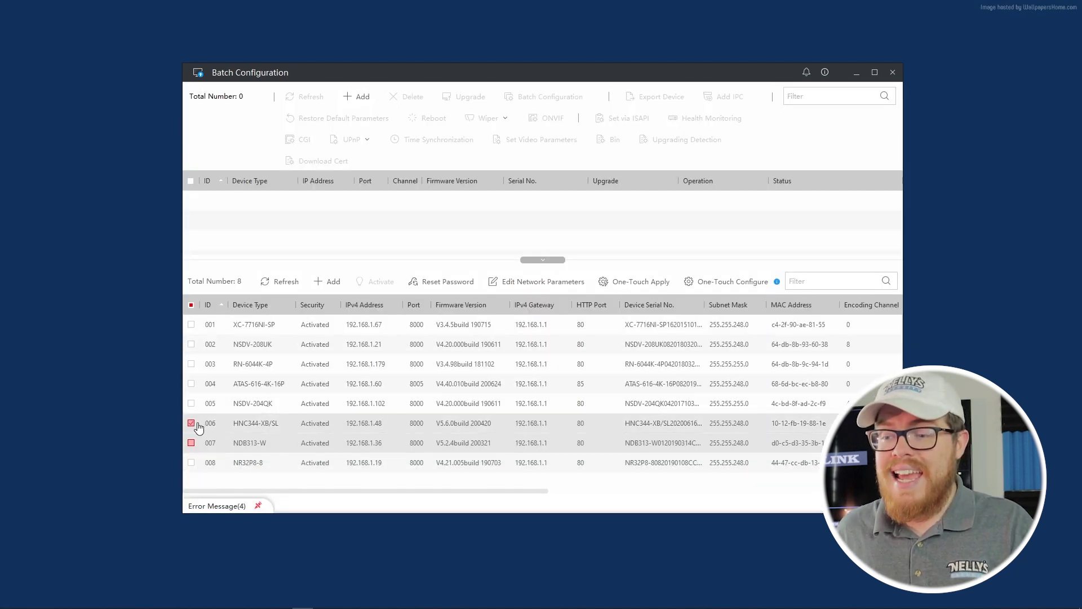
- Untick the HNC344-XB/SL camera so only the NDB313-W doorbell in row 007 stays ticked
{"action": "left_click", "coordinate": [191, 442]}
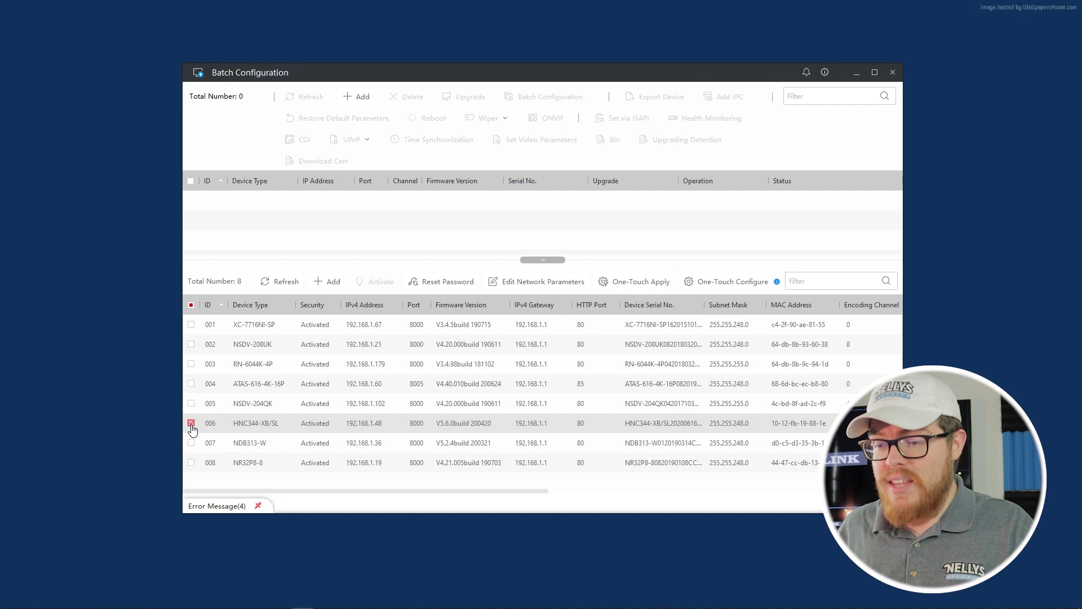
{"action": "left_click", "coordinate": [244, 443]}
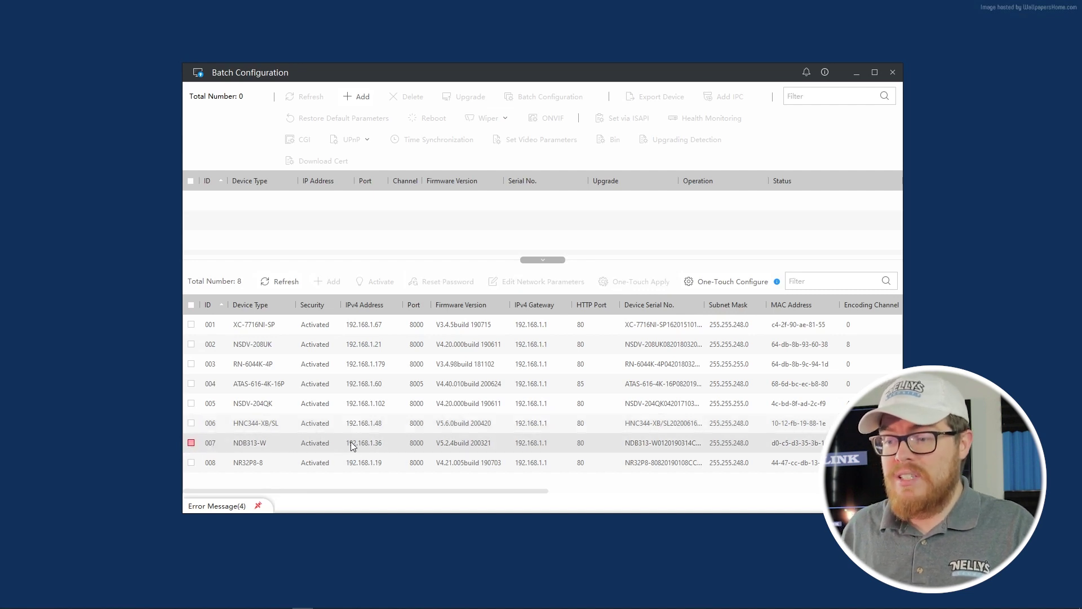
{"action": "left_click_drag", "start_coordinate": [356, 439], "coordinate": [235, 443]}
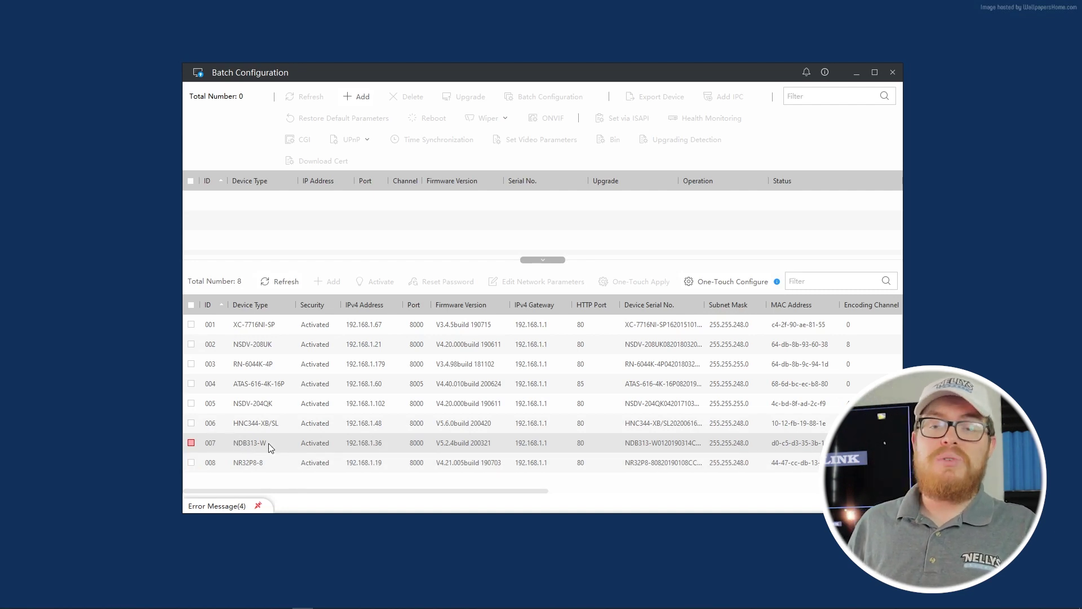
{"action": "left_click_drag", "start_coordinate": [271, 449], "coordinate": [380, 451]}
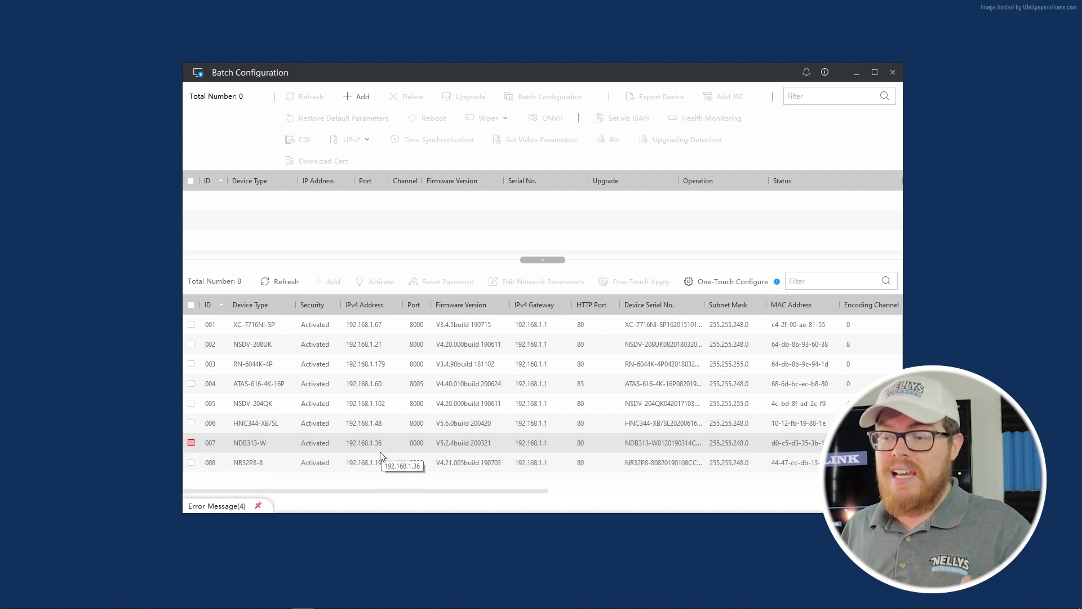
{"action": "left_click", "coordinate": [355, 99]}
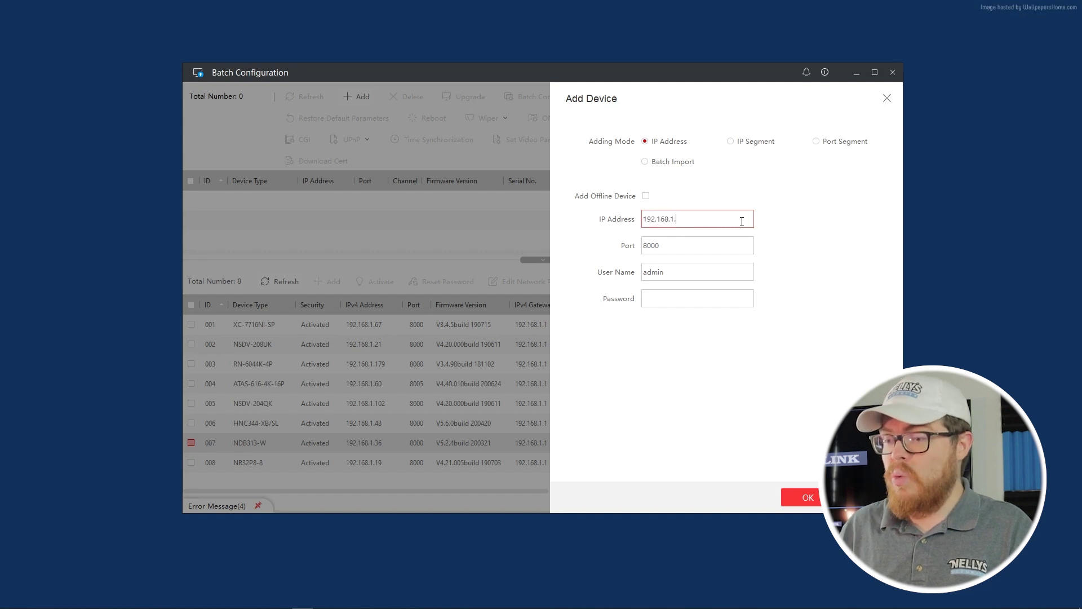
- Add the doorbell at 192.168.1.36, port 8000, with user admin and its password
{"action": "left_click", "coordinate": [713, 241]}
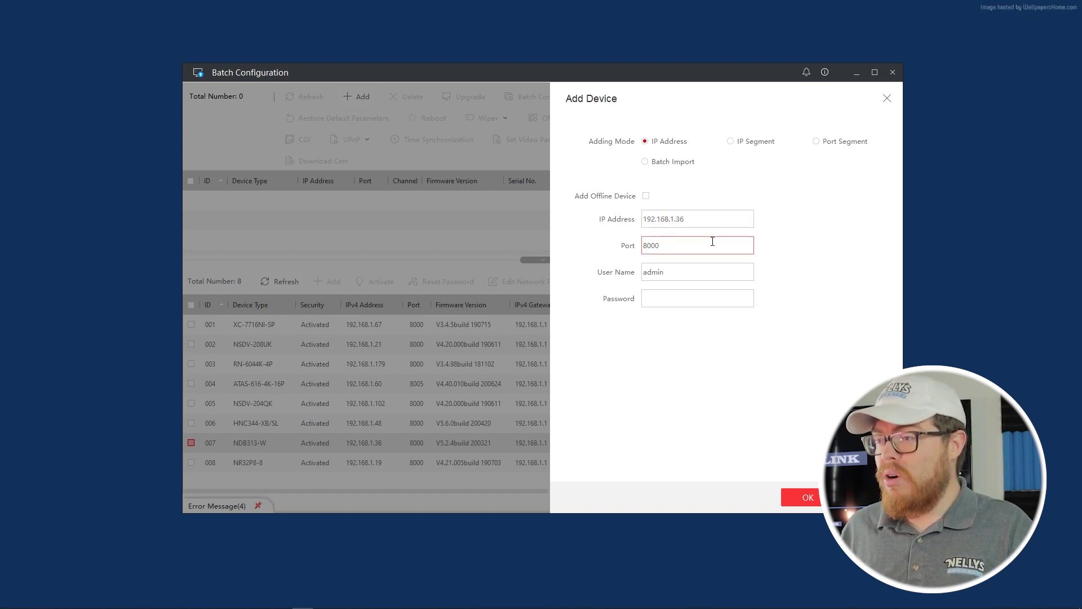
{"action": "left_click", "coordinate": [712, 272]}
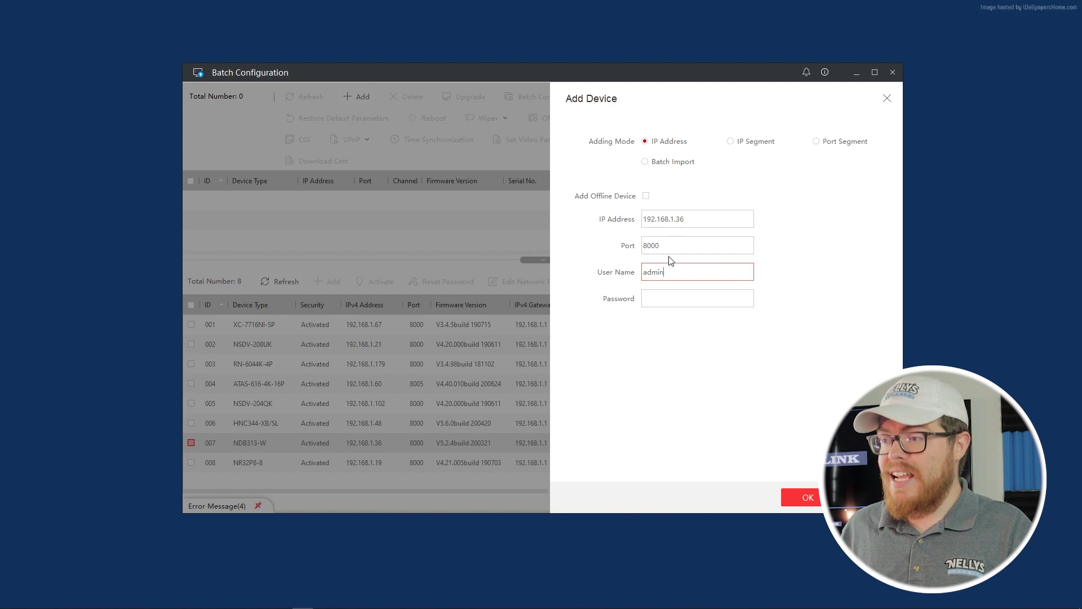
{"action": "left_click", "coordinate": [675, 299]}
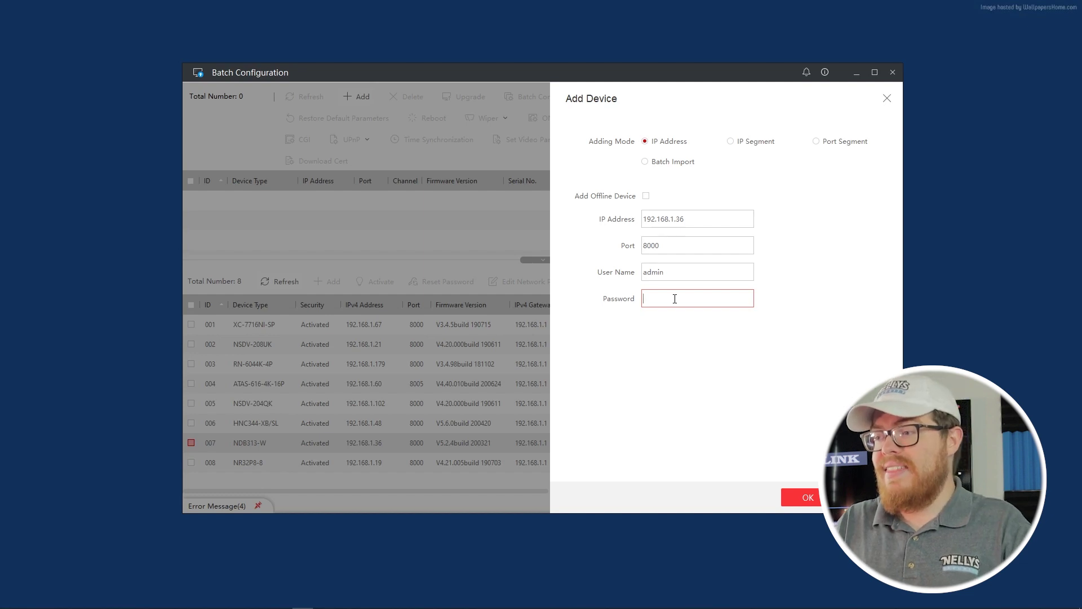
{"action": "type", "text": "••"}
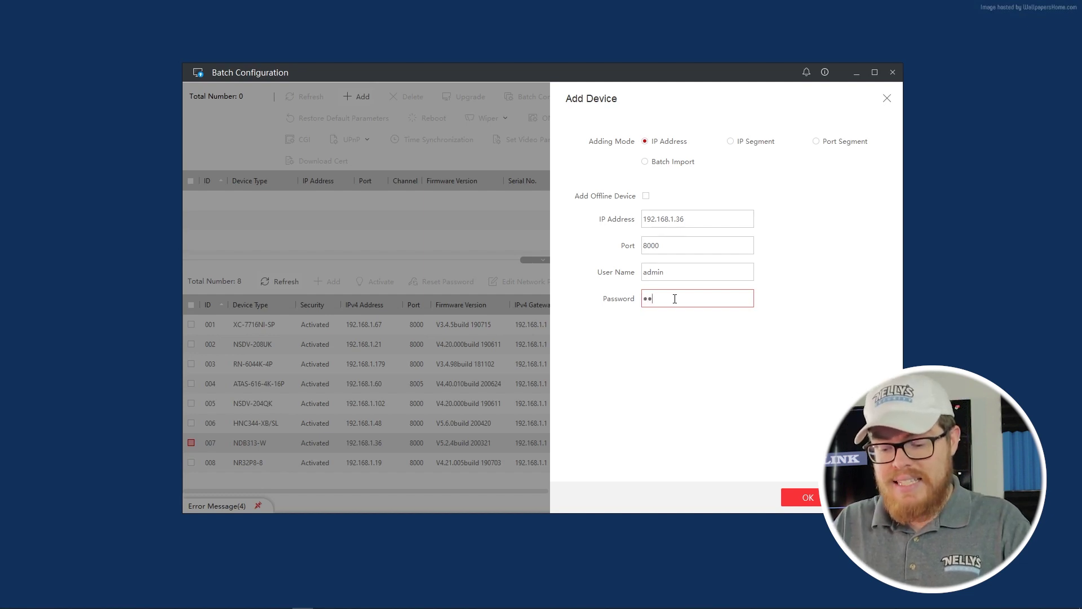
{"action": "type", "text": "•••"}
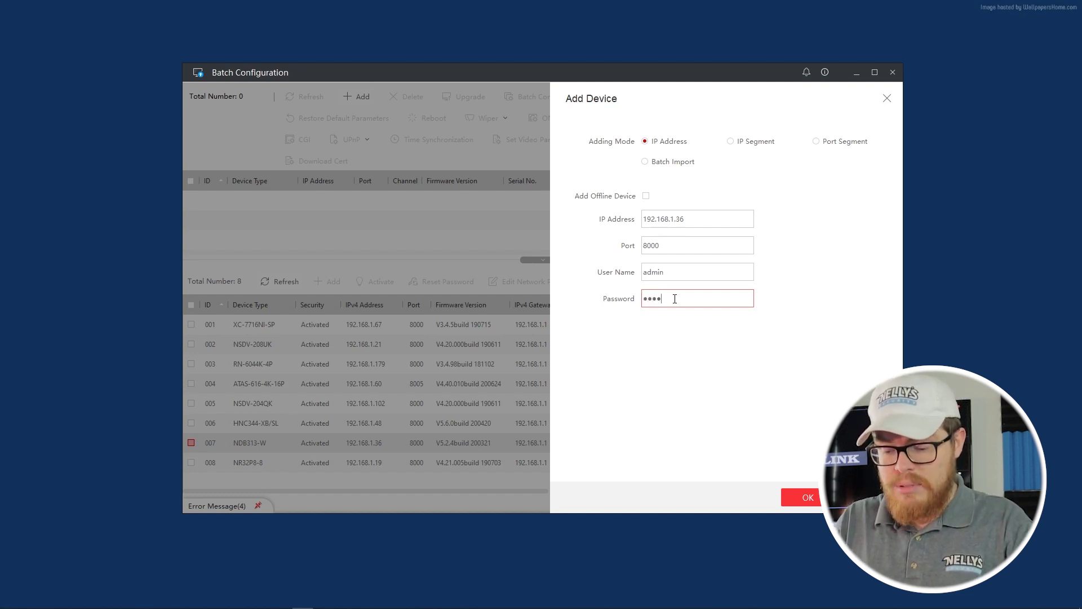
{"action": "type", "text": "•"}
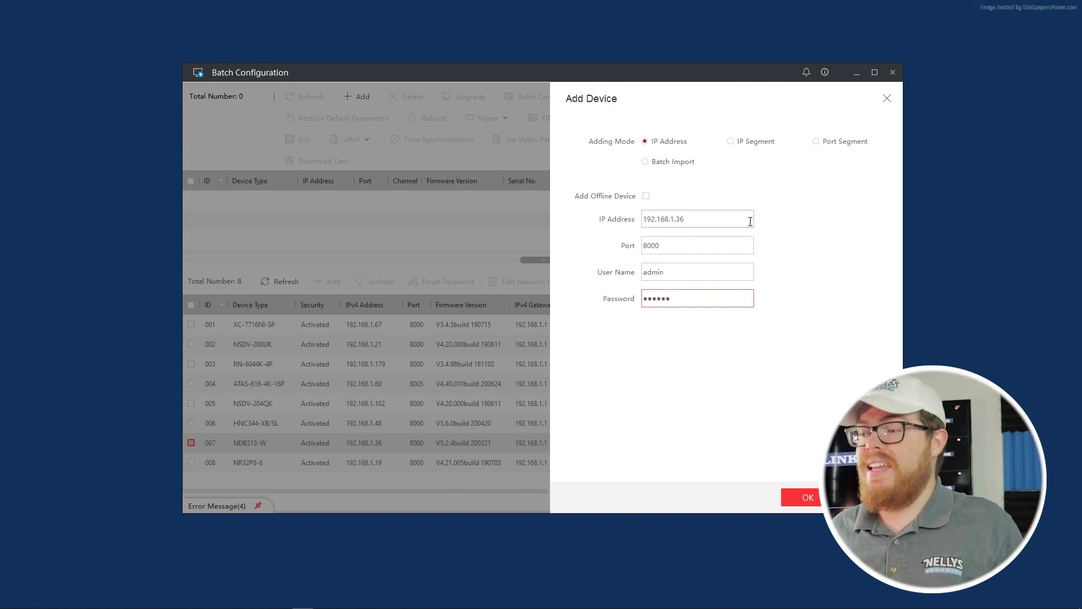
{"action": "left_click", "coordinate": [804, 490]}
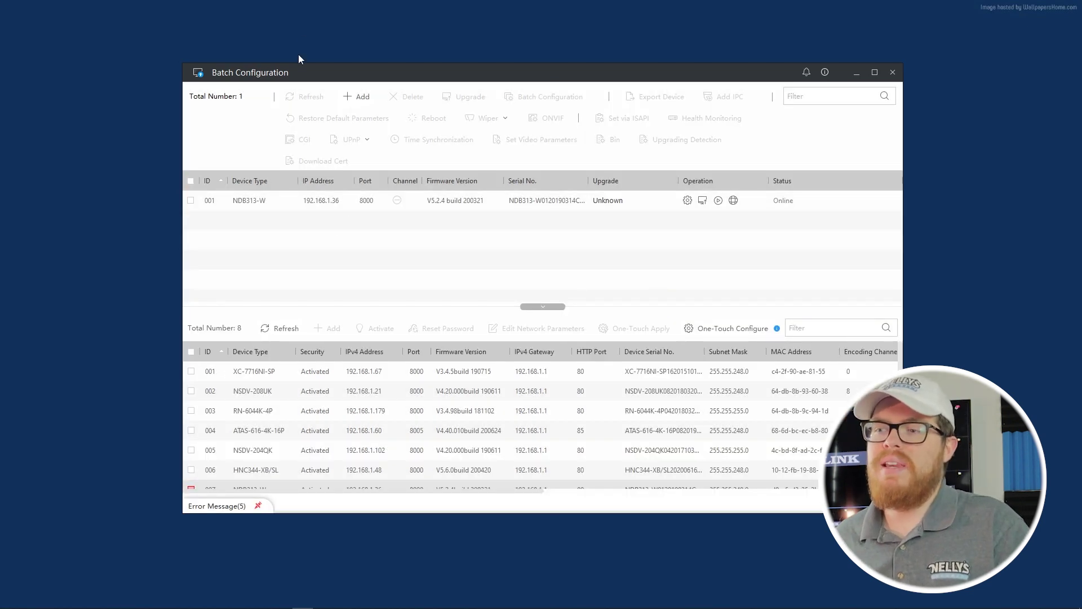
- Open the NDB313-W doorbell's Remote Configuration to view its firmware V5.2.4 build 200321
{"action": "left_click", "coordinate": [414, 202]}
{"action": "left_click", "coordinate": [471, 273]}
{"action": "left_click", "coordinate": [479, 203]}
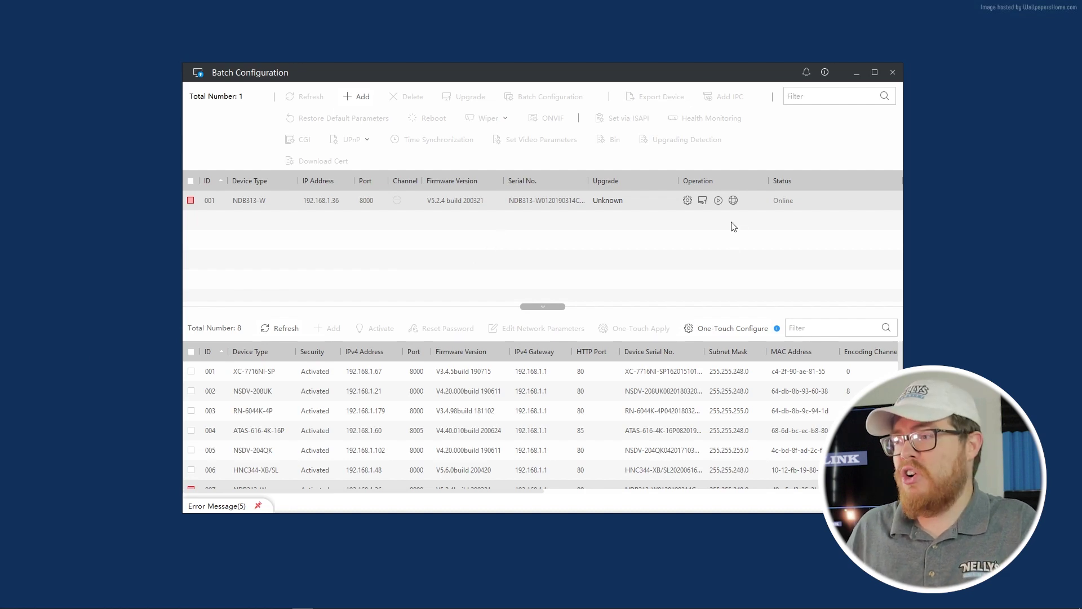
{"action": "left_click", "coordinate": [688, 201]}
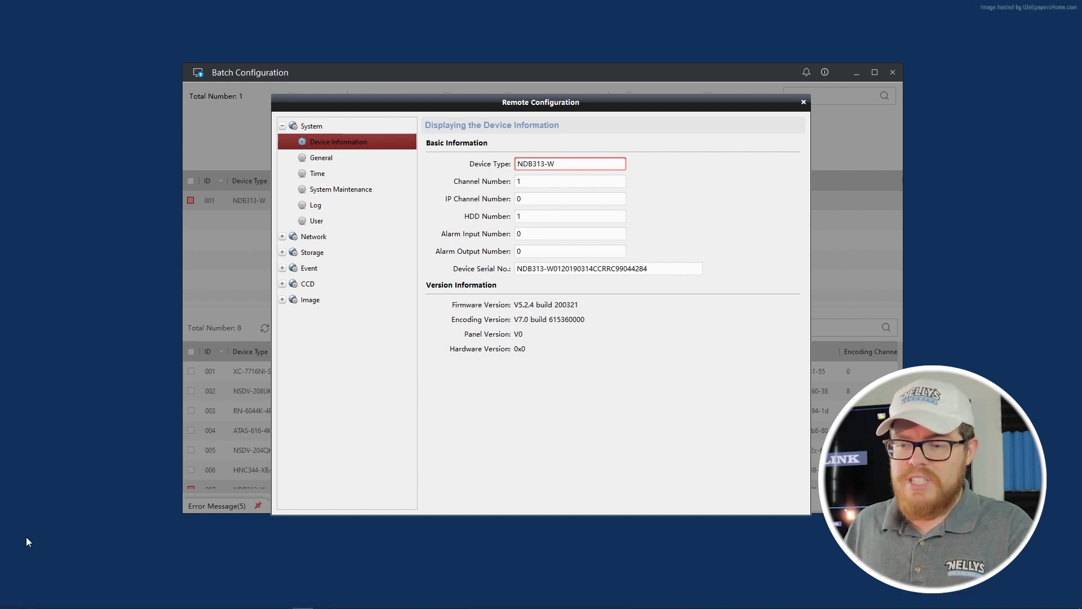
{"action": "mouse_move", "coordinate": [48, 602]}
{"action": "left_click", "coordinate": [115, 599]}
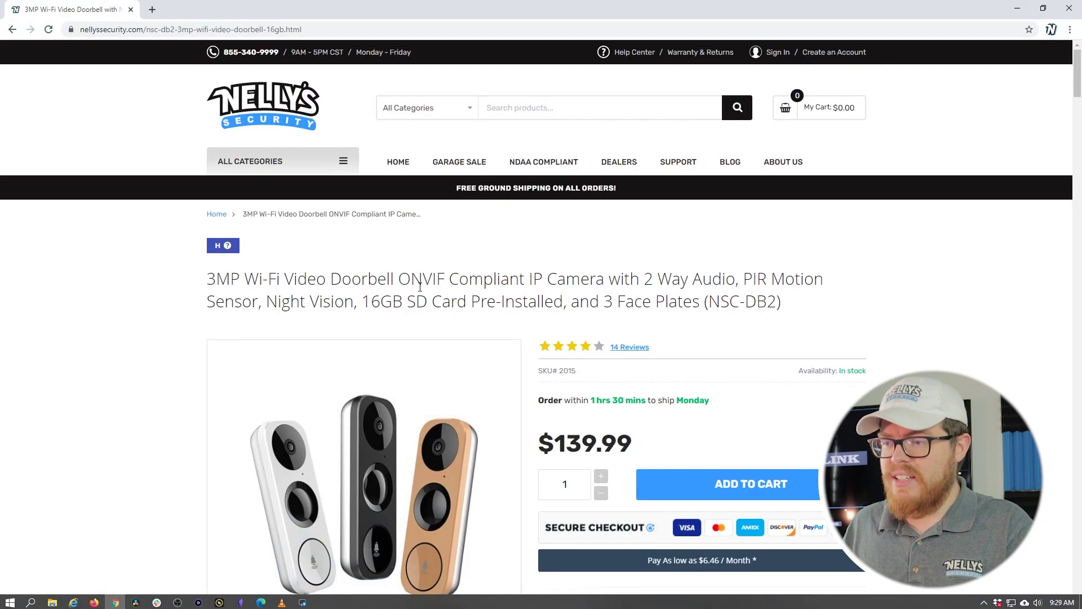
- Show the NSC-DB2 product page's Downloads tab listing firmware and software releases
{"action": "scroll", "coordinate": [435, 282], "scroll_direction": "down", "scroll_amount": 2}
{"action": "scroll", "coordinate": [435, 282], "scroll_direction": "down", "scroll_amount": 15}
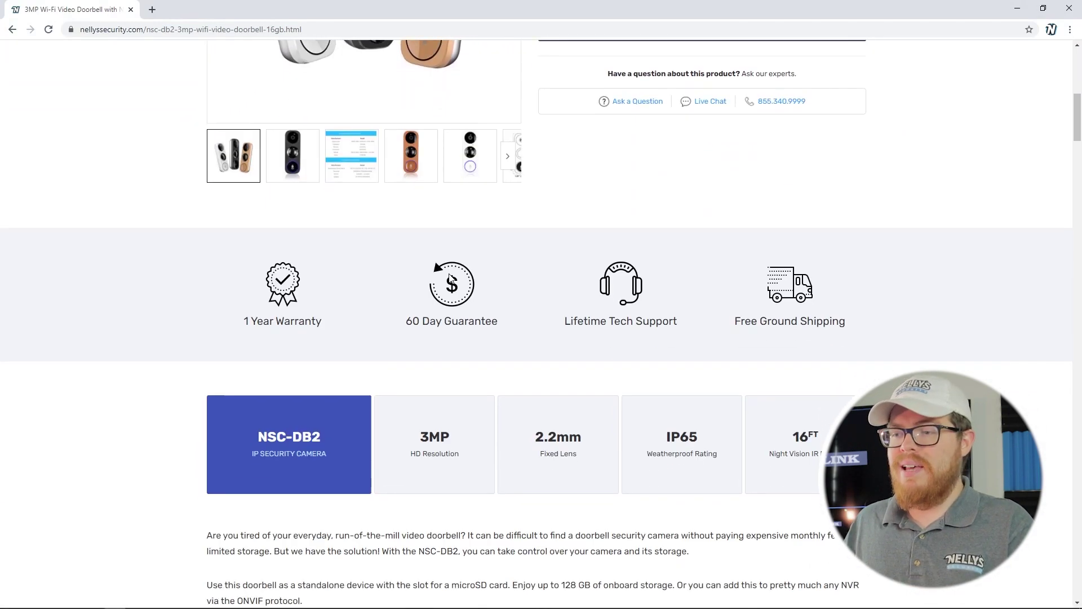
{"action": "scroll", "coordinate": [451, 277], "scroll_direction": "down", "scroll_amount": 20}
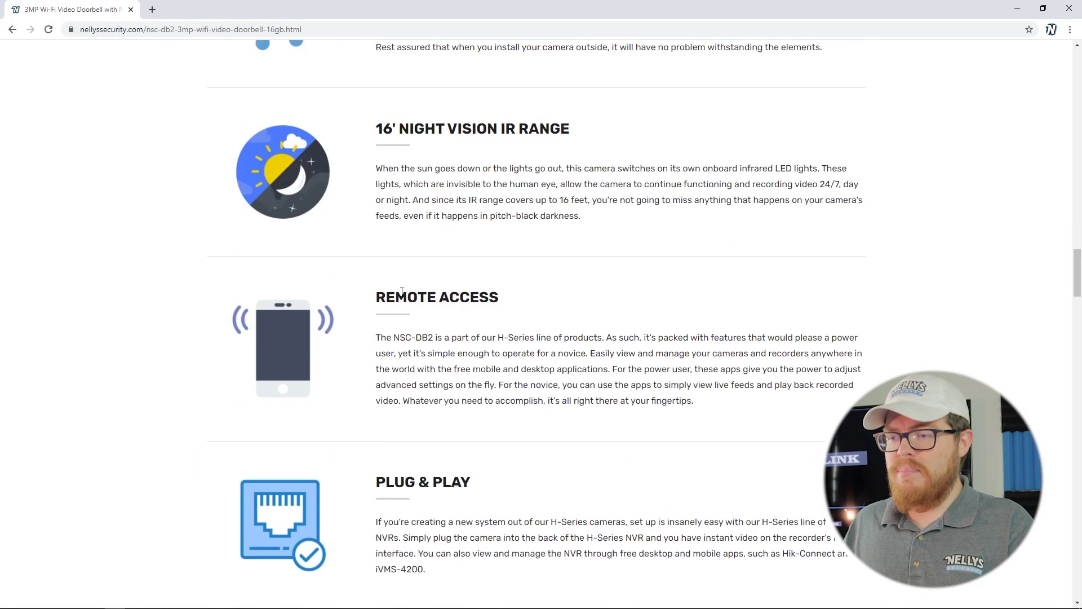
{"action": "scroll", "coordinate": [386, 282], "scroll_direction": "down", "scroll_amount": 20}
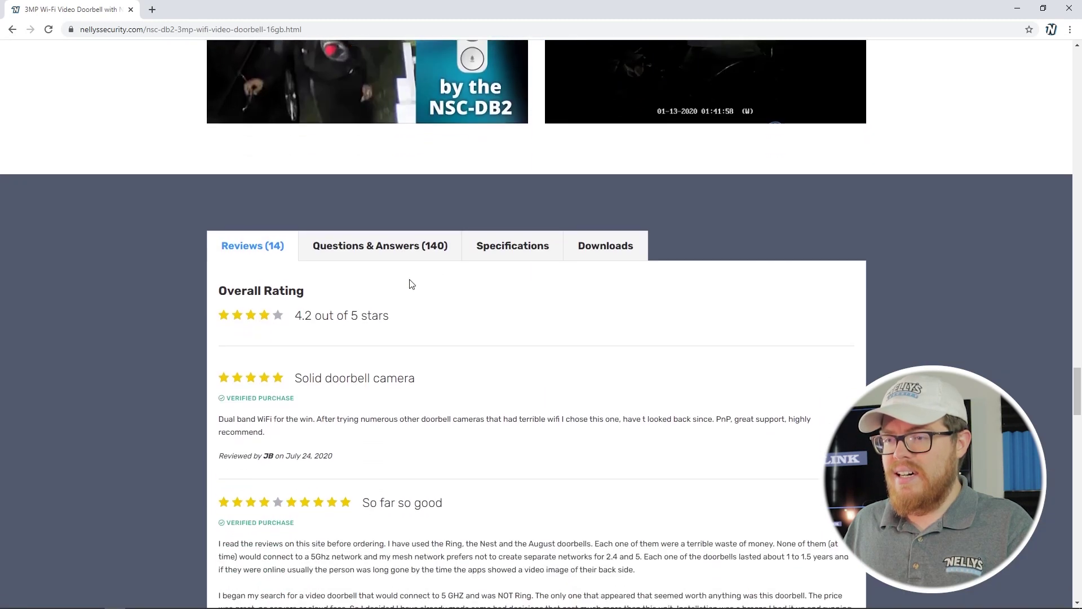
{"action": "left_click", "coordinate": [601, 250]}
{"action": "scroll", "coordinate": [521, 381], "scroll_direction": "down", "scroll_amount": 1}
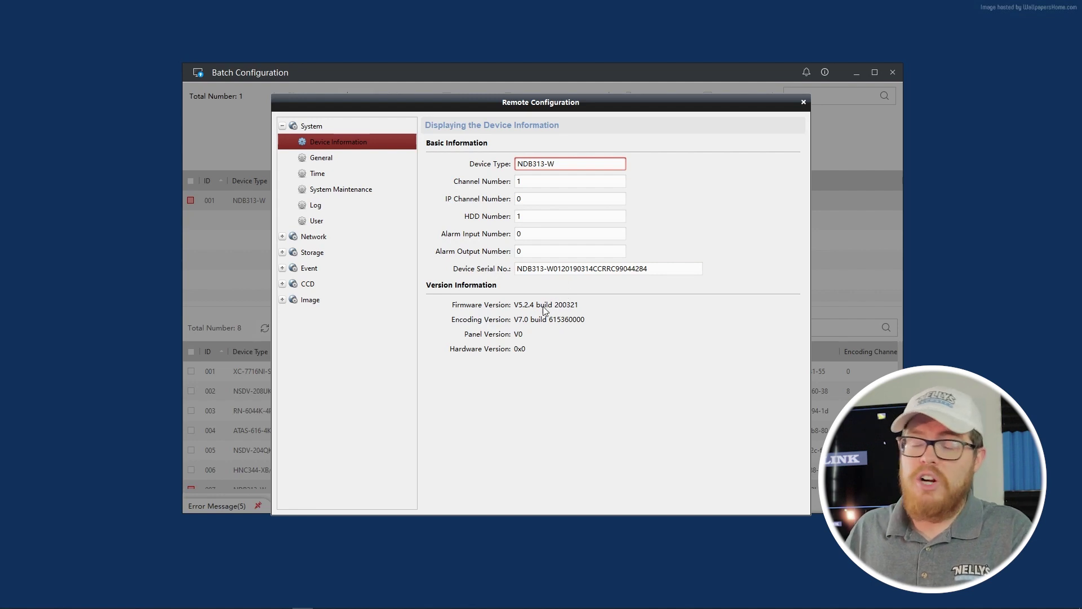
- Show System Maintenance, then download the 03/21/2020 firmware 5.2.4 zip and reveal it in its folder
{"action": "left_click", "coordinate": [382, 186]}
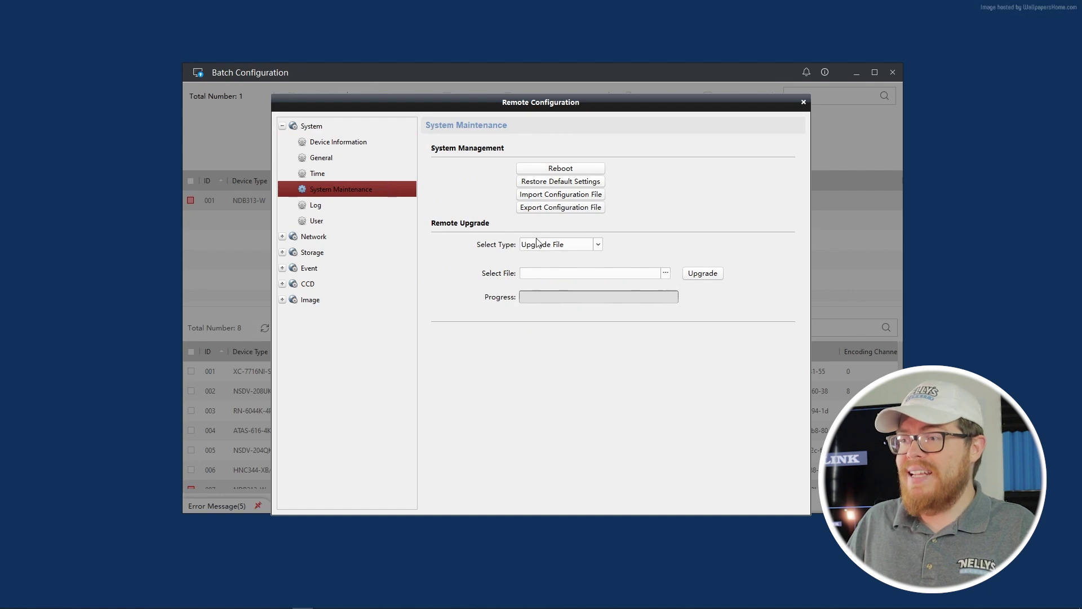
{"action": "mouse_move", "coordinate": [135, 602]}
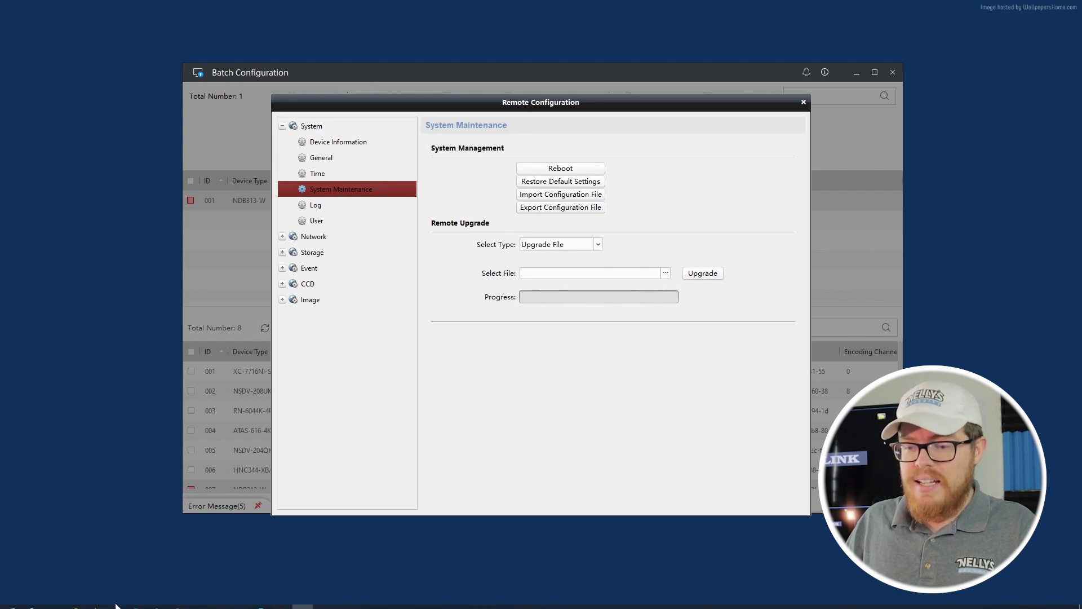
{"action": "left_click", "coordinate": [115, 601]}
{"action": "scroll", "coordinate": [332, 280], "scroll_direction": "down", "scroll_amount": 1}
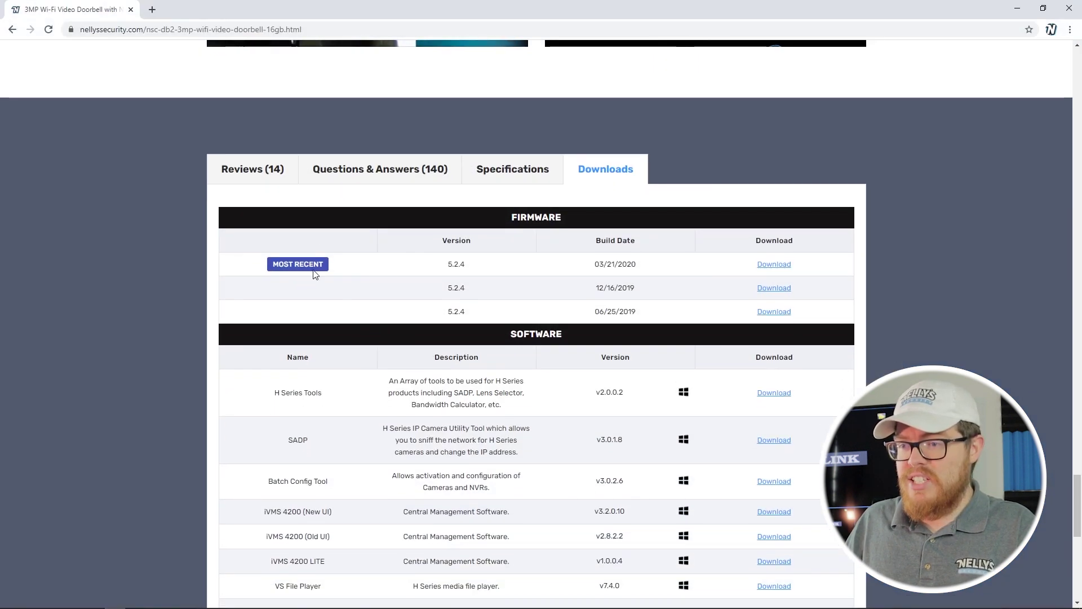
{"action": "left_click", "coordinate": [774, 265]}
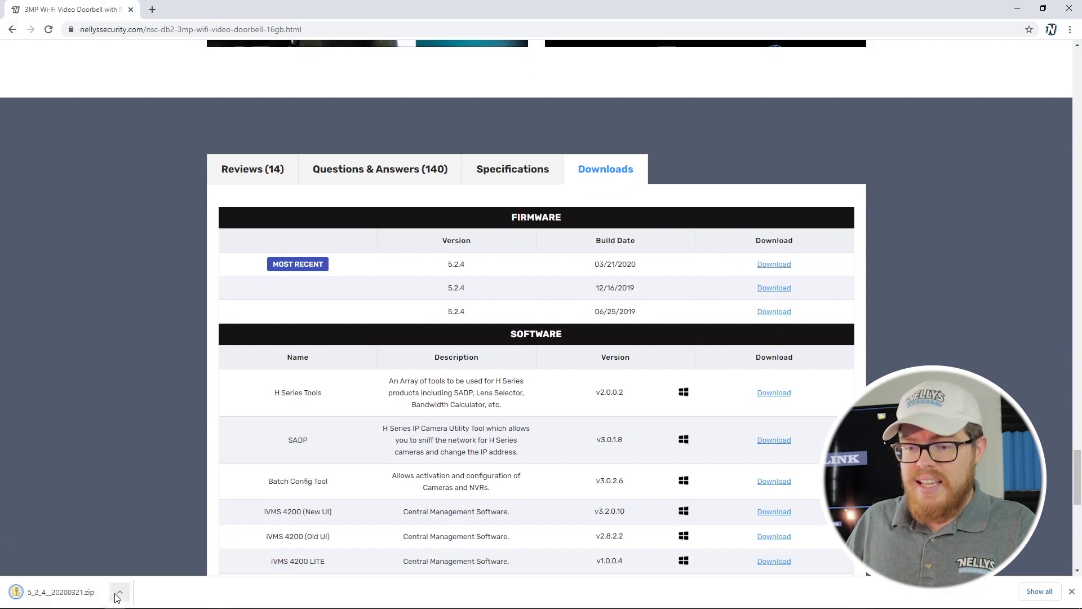
{"action": "left_click", "coordinate": [118, 591]}
{"action": "left_click", "coordinate": [155, 554]}
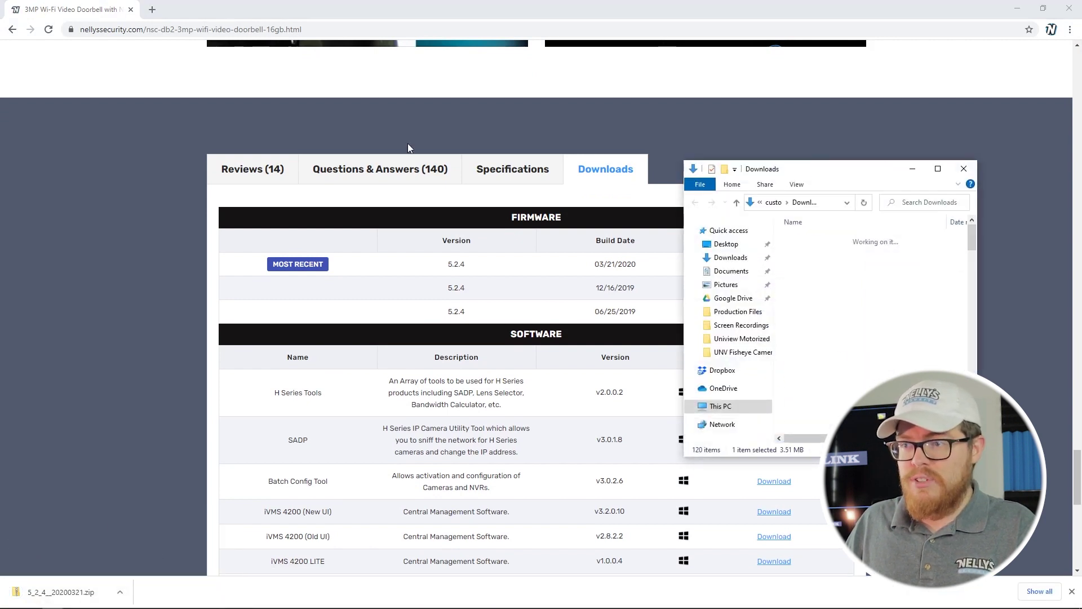
- Extract the firmware zip to the default 5_2_4__20200321 folder and close the Downloads window
{"action": "right_click", "coordinate": [807, 255]}
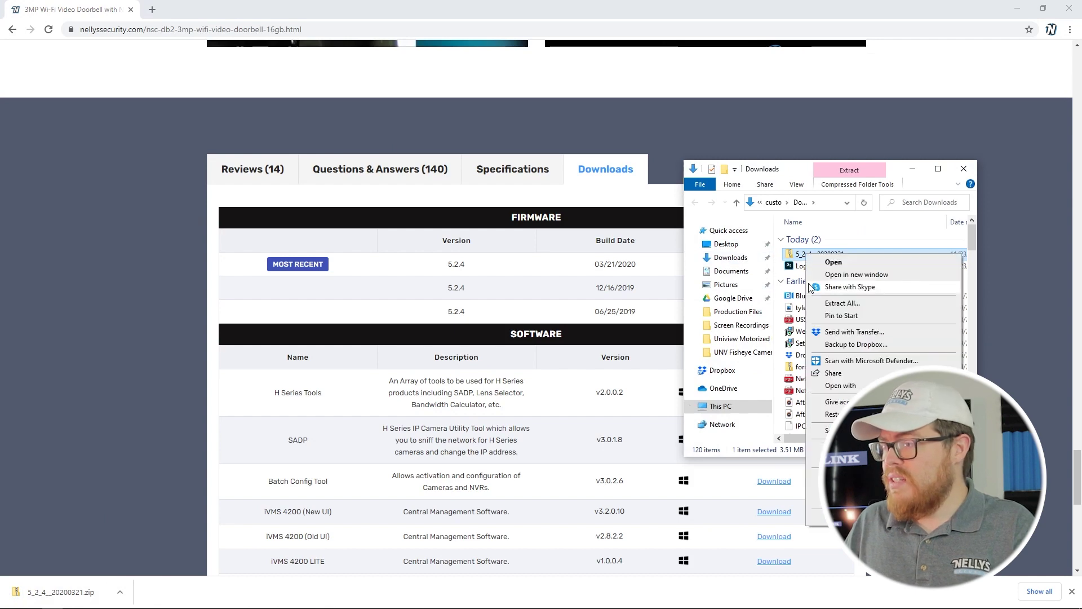
{"action": "left_click", "coordinate": [849, 302]}
{"action": "left_click", "coordinate": [642, 417]}
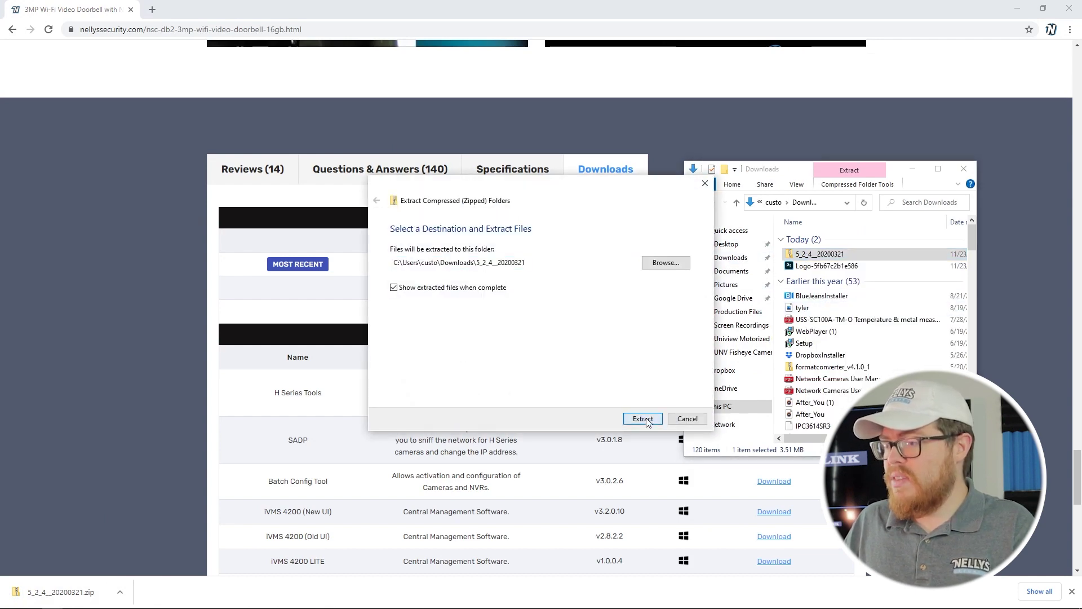
{"action": "left_click", "coordinate": [964, 168]}
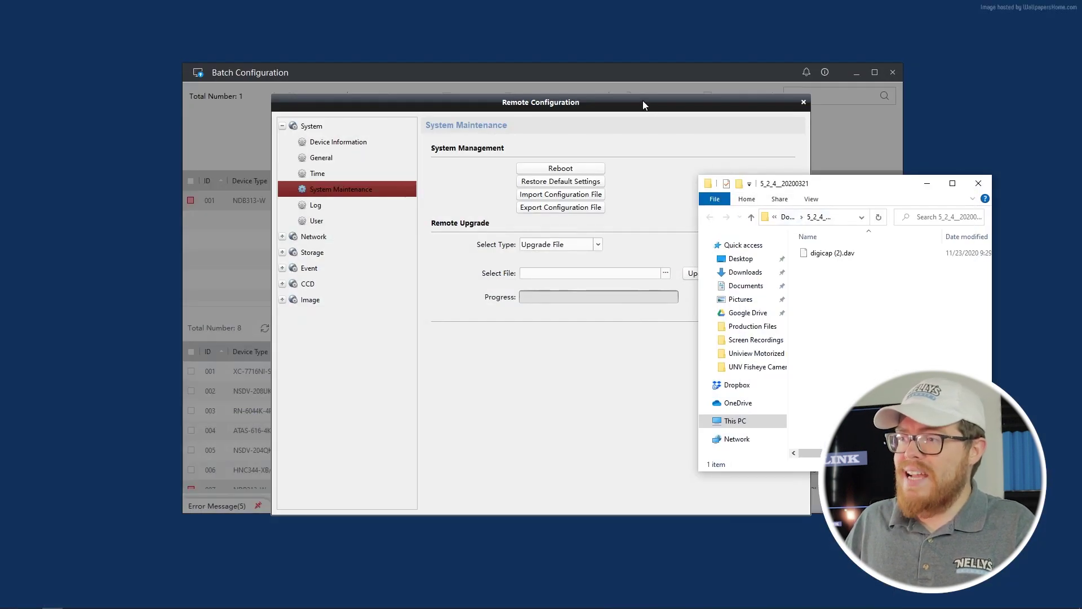
- Open the firmware Select File browser and cancel it without choosing a file
{"action": "left_click_drag", "start_coordinate": [643, 105], "coordinate": [484, 77]}
{"action": "left_click", "coordinate": [720, 249]}
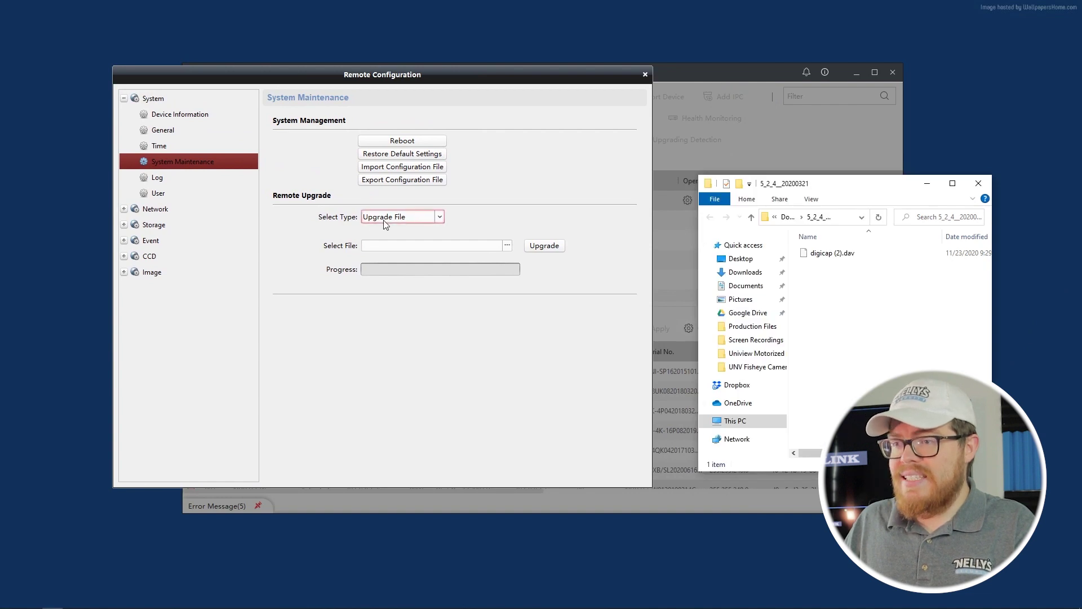
{"action": "left_click", "coordinate": [500, 243]}
{"action": "left_click", "coordinate": [507, 246]}
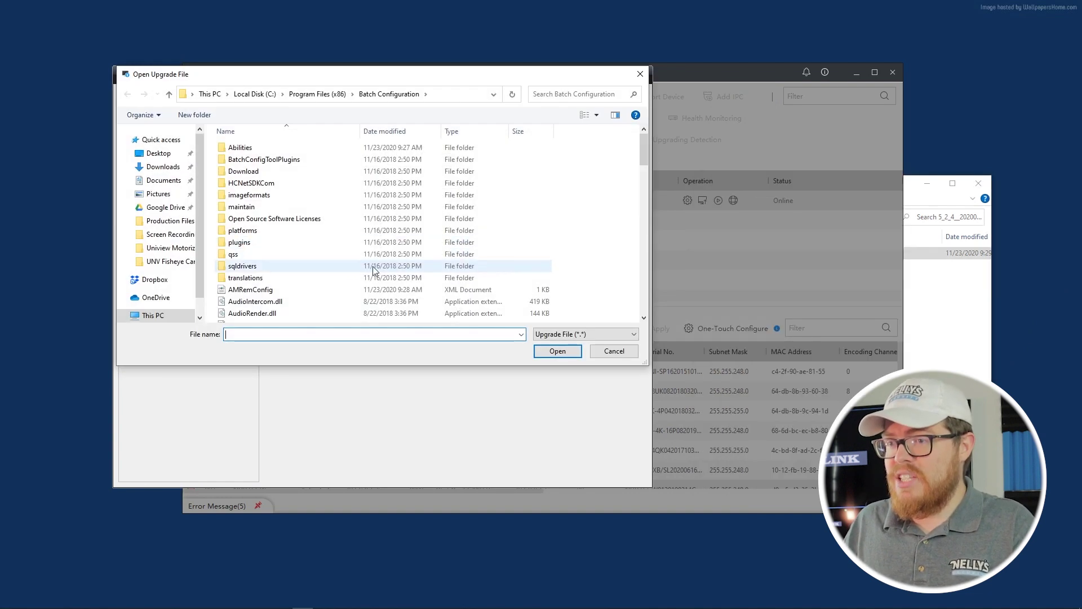
{"action": "left_click", "coordinate": [947, 310]}
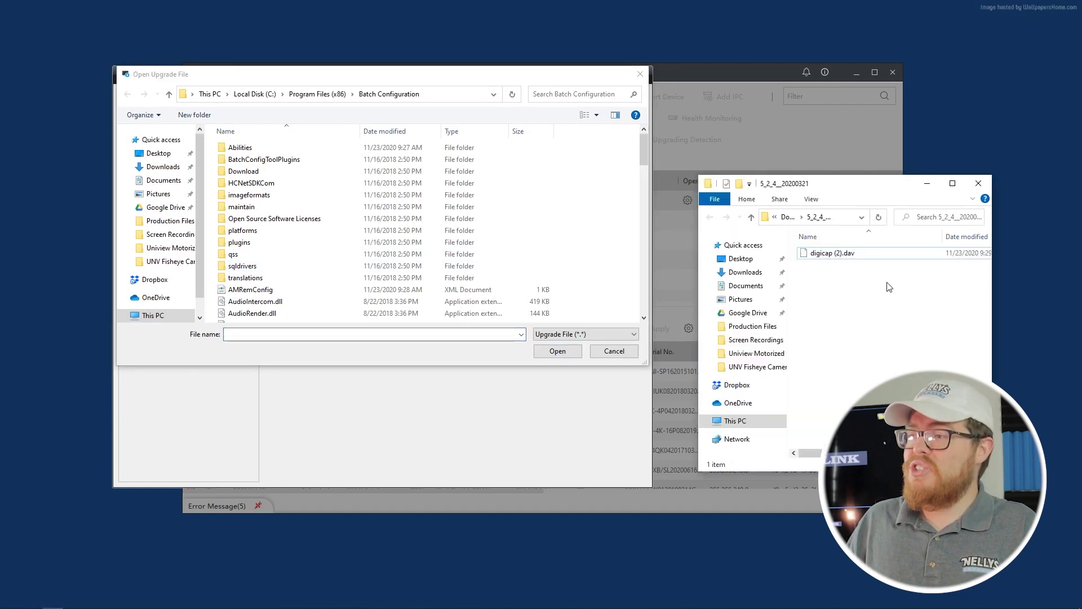
{"action": "left_click", "coordinate": [654, 70]}
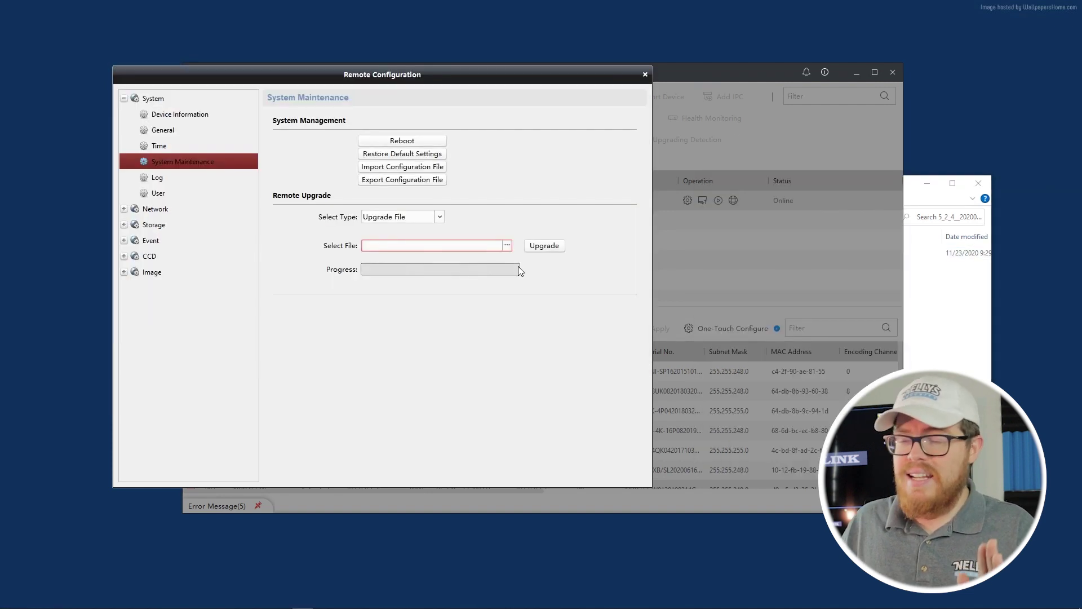
- Close Remote Configuration and exit the Batch Configuration software
{"action": "left_click", "coordinate": [646, 75]}
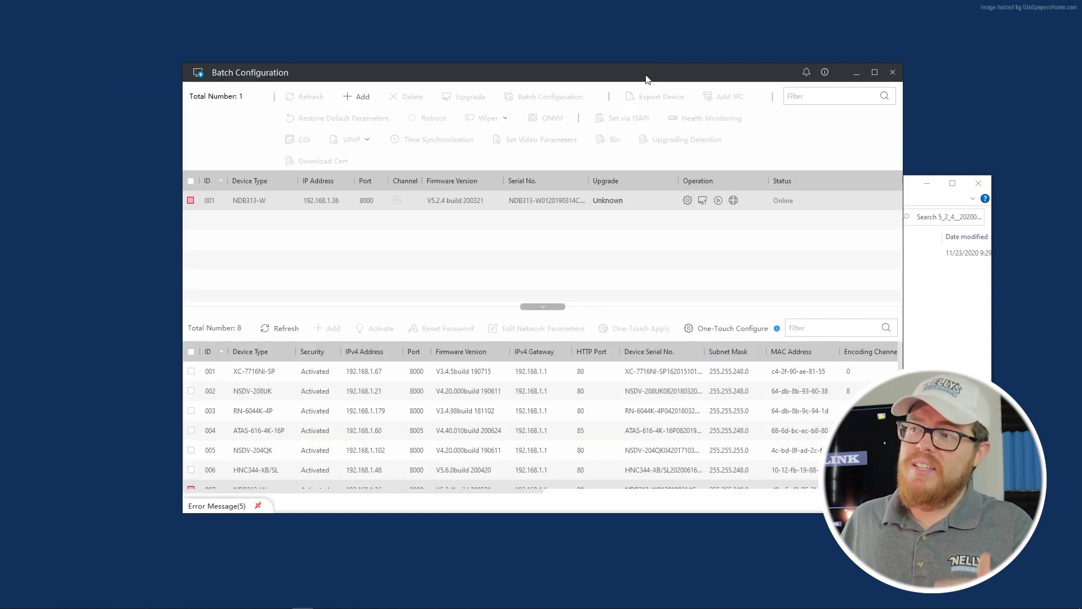
{"action": "left_click", "coordinate": [448, 436]}
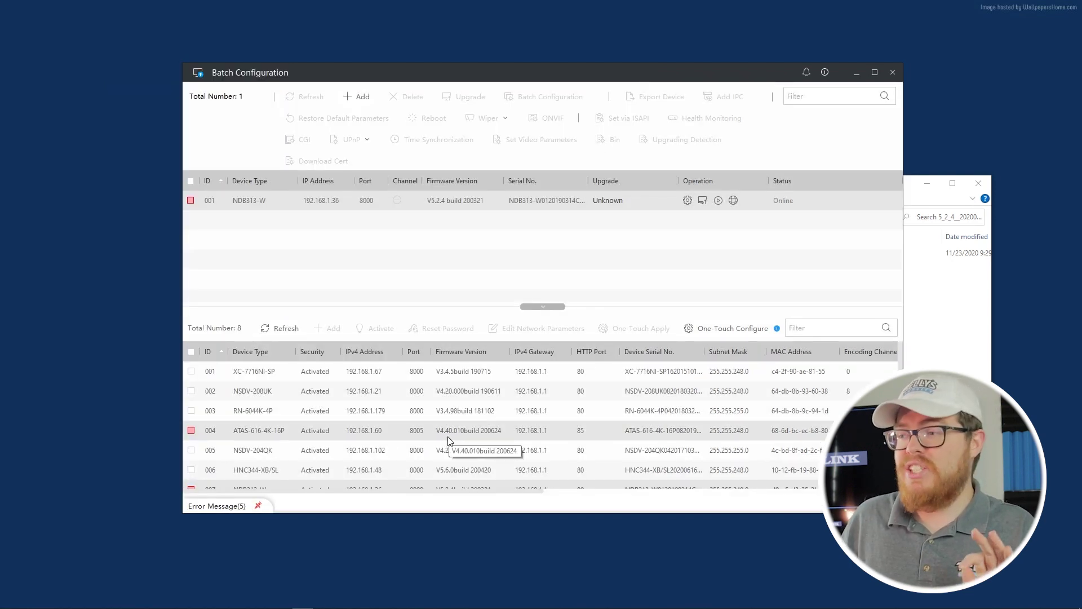
{"action": "left_click", "coordinate": [449, 441]}
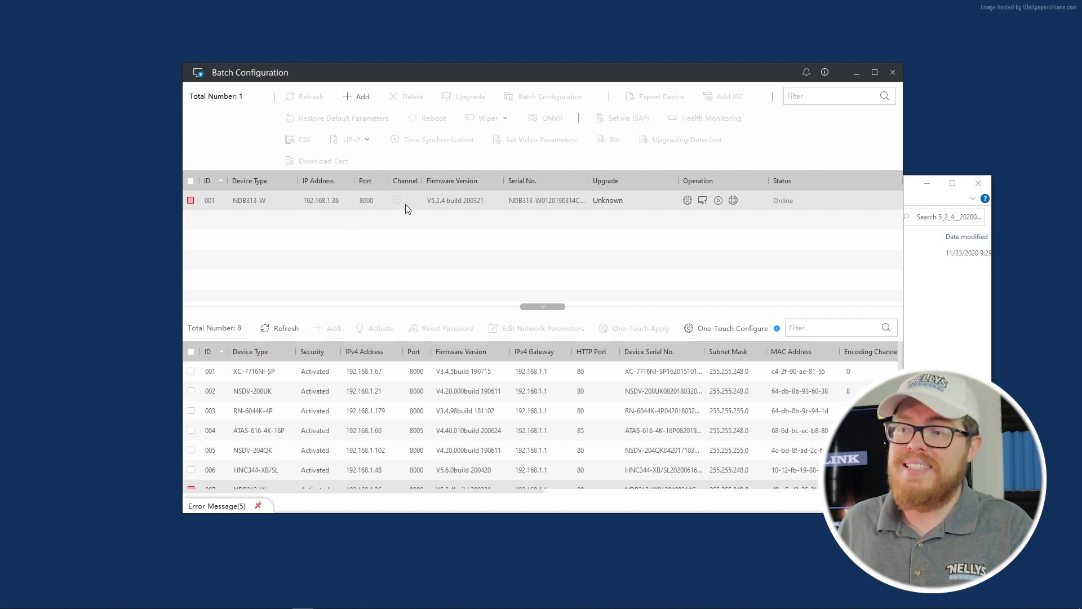
{"action": "left_click", "coordinate": [893, 73]}
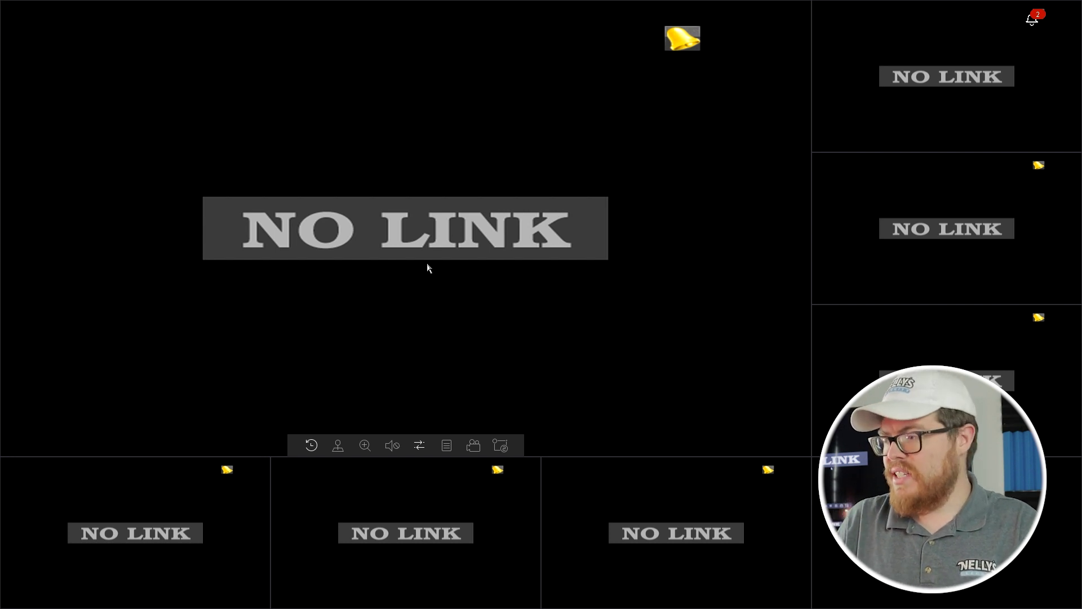
- Leave the full-screen live view and go to Menu > Camera to list channels D1–D8
{"action": "left_click", "coordinate": [336, 215]}
{"action": "double_click", "coordinate": [265, 171]}
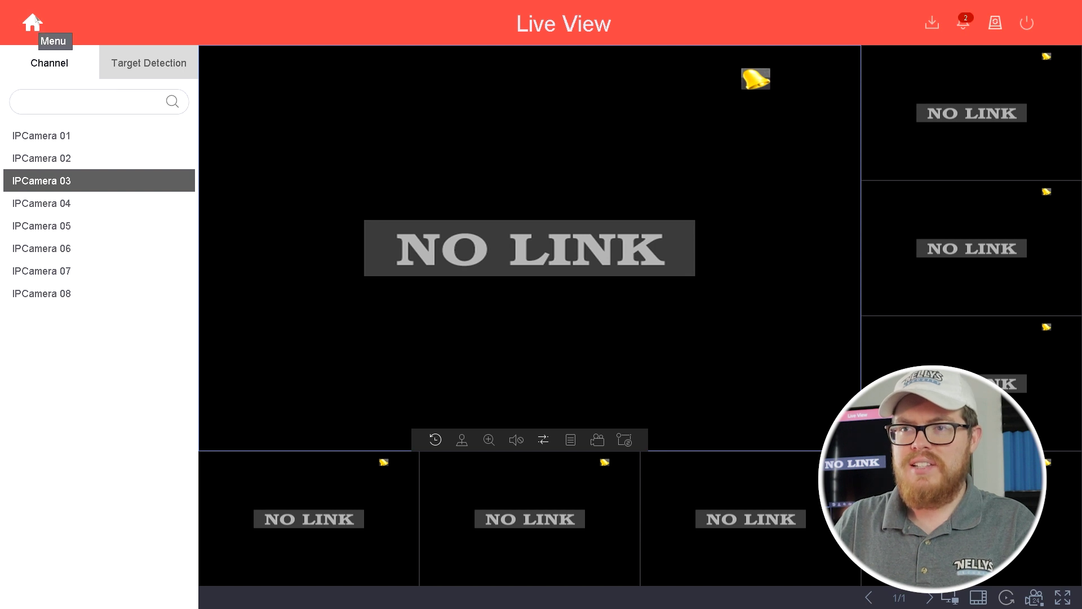
{"action": "left_click", "coordinate": [32, 23]}
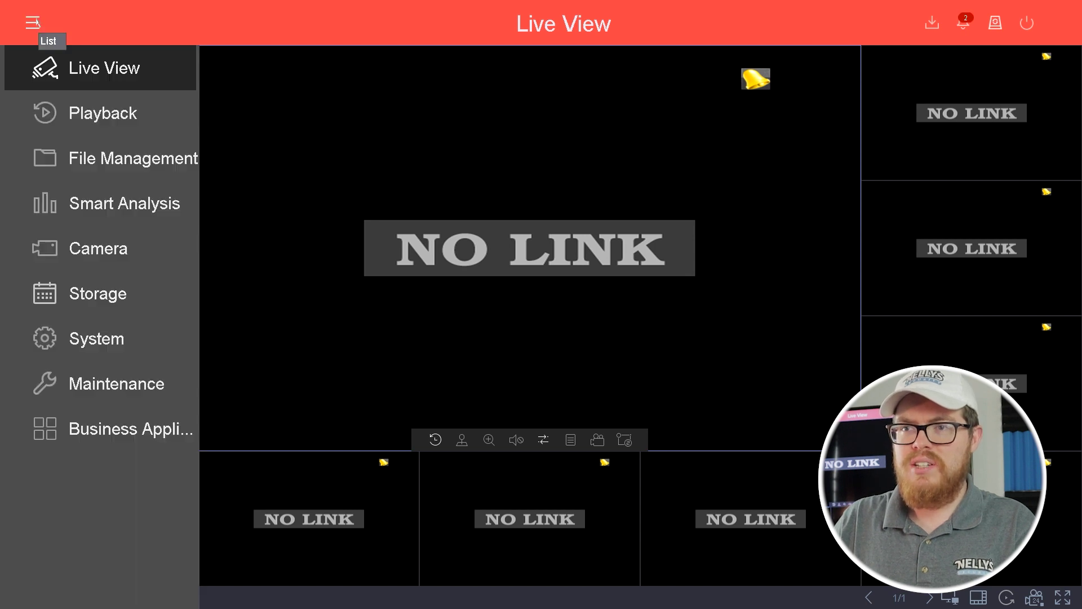
{"action": "left_click", "coordinate": [101, 248]}
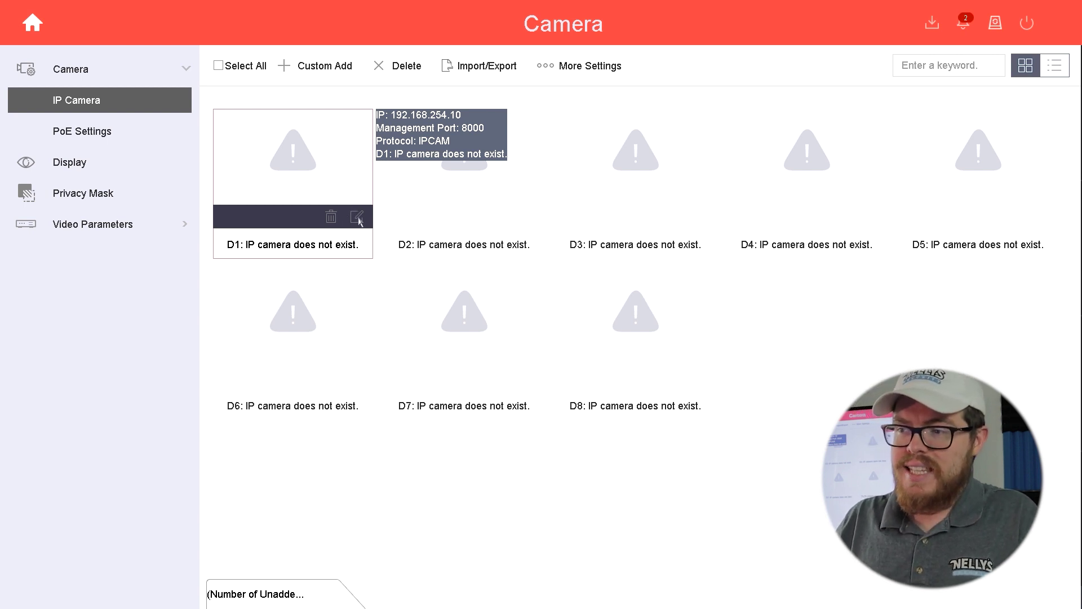
- Edit channel D1, set Adding Method to Manual, and enter IP address 192.168.1.36
{"action": "left_click", "coordinate": [357, 217]}
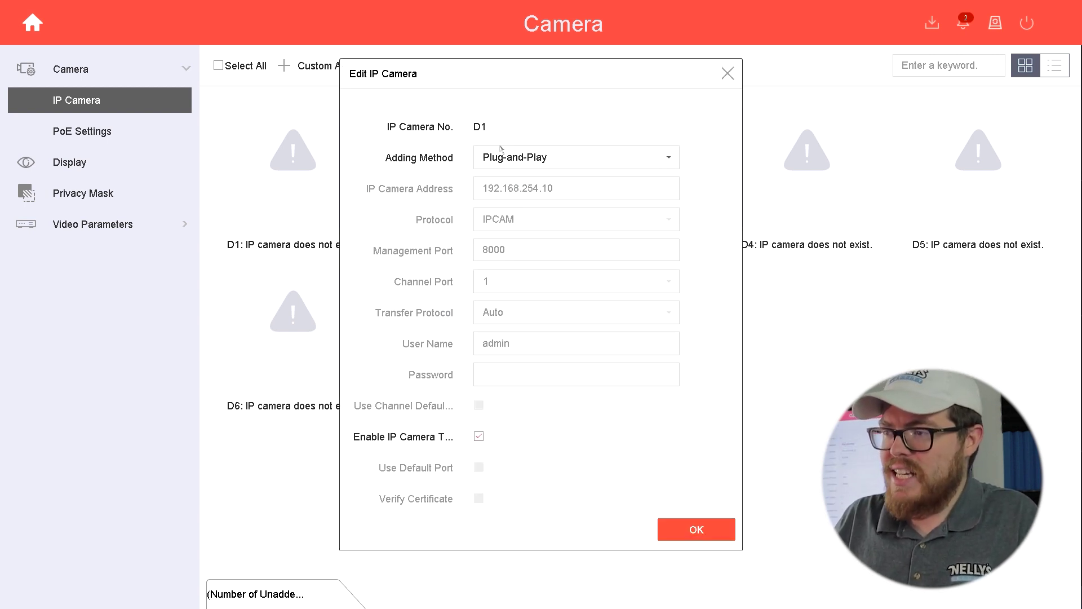
{"action": "left_click", "coordinate": [496, 157]}
{"action": "left_click", "coordinate": [520, 185]}
{"action": "left_click", "coordinate": [520, 188]}
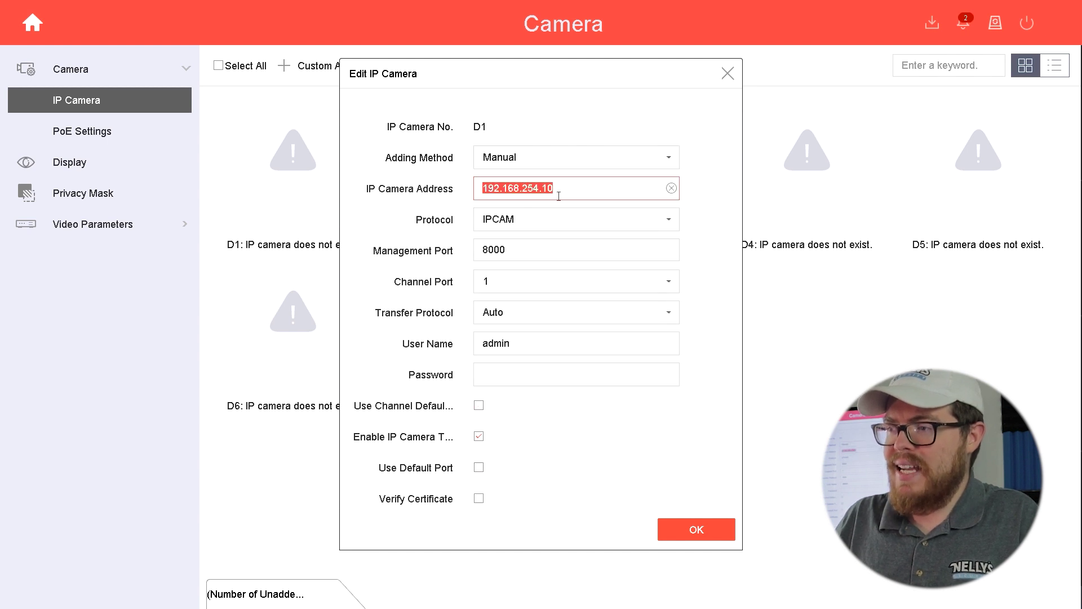
{"action": "left_click", "coordinate": [633, 271]}
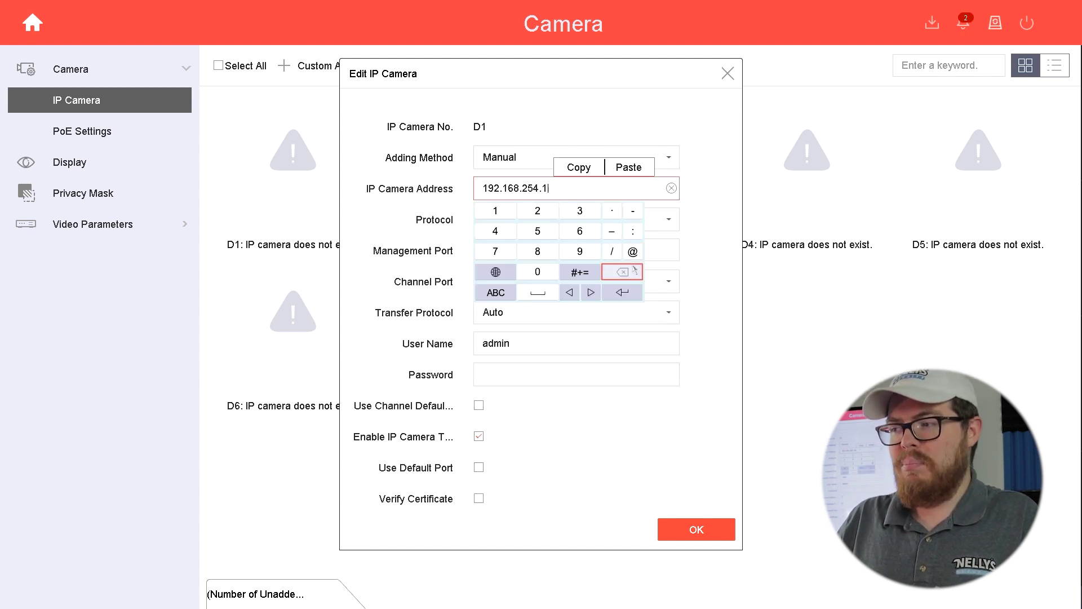
{"action": "left_click", "coordinate": [633, 270]}
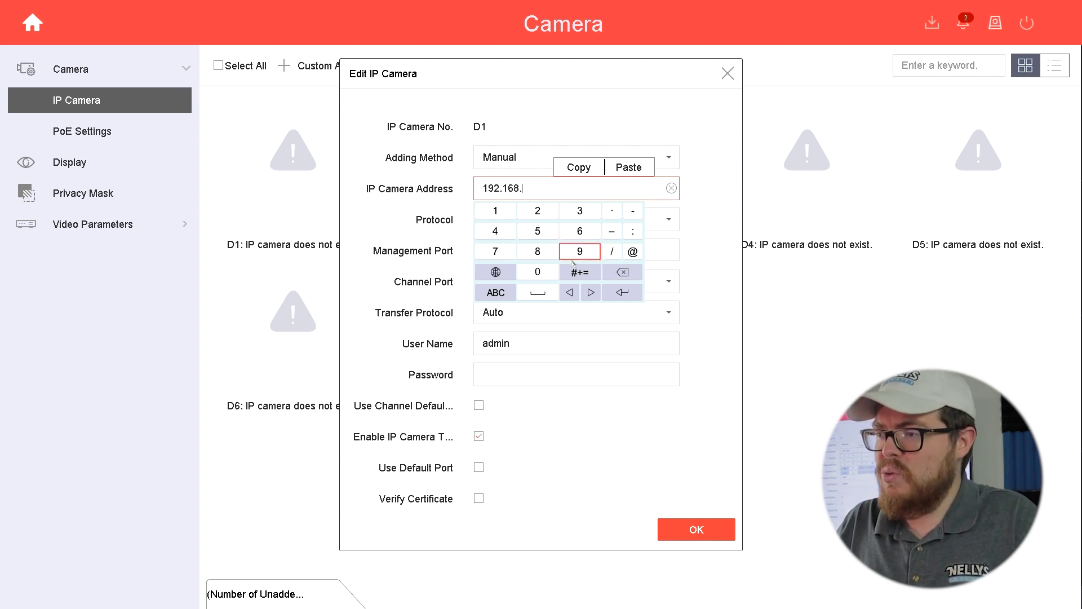
{"action": "left_click", "coordinate": [580, 212]}
{"action": "left_click", "coordinate": [580, 231]}
{"action": "left_click", "coordinate": [624, 271]}
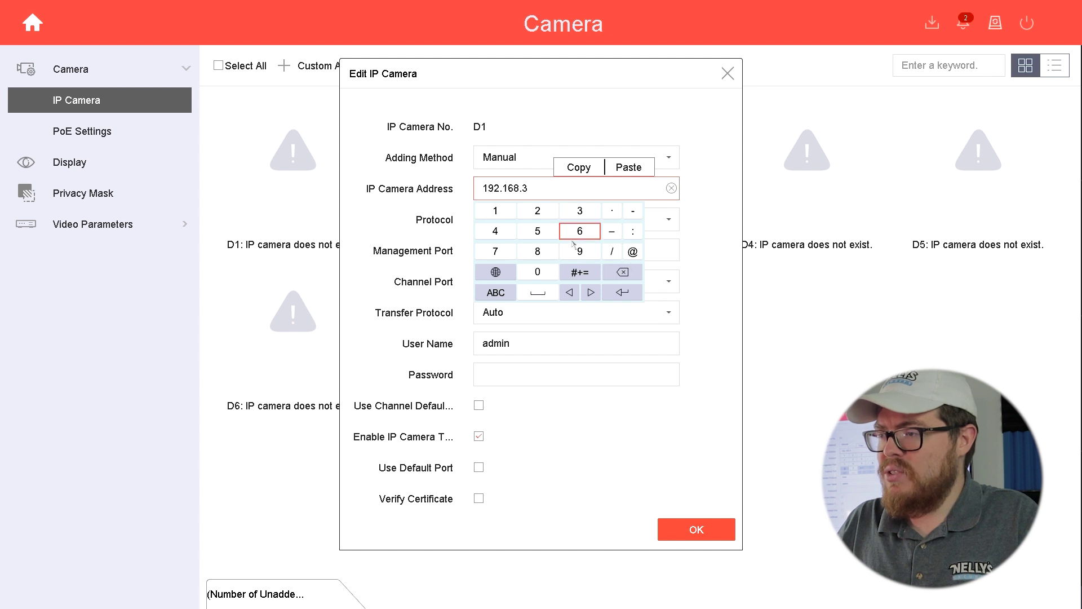
{"action": "left_click", "coordinate": [625, 273]}
{"action": "left_click", "coordinate": [495, 211]}
{"action": "left_click", "coordinate": [612, 210]}
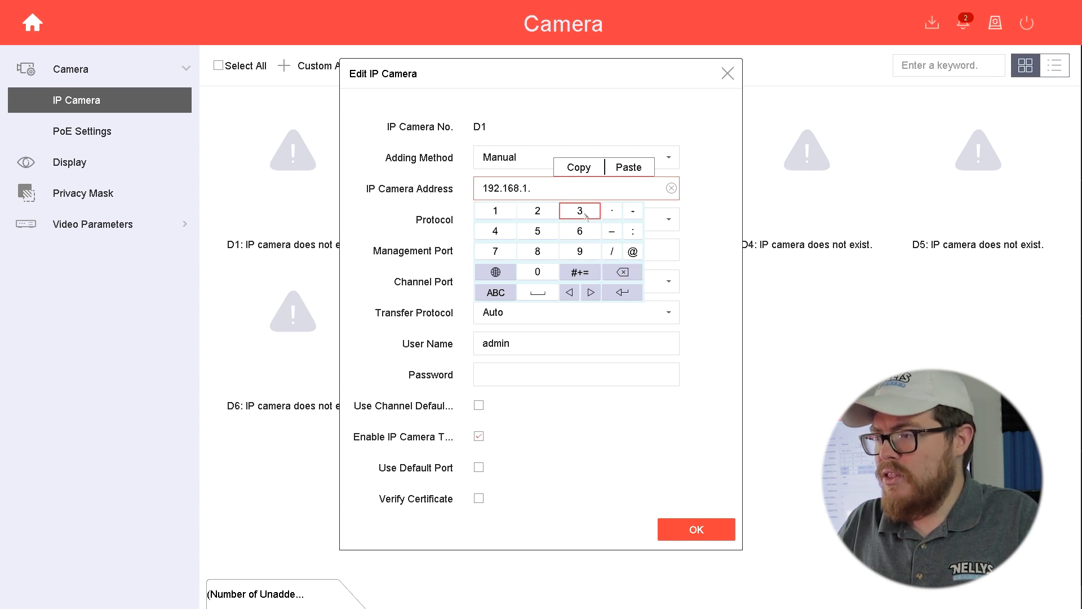
{"action": "left_click", "coordinate": [580, 211]}
{"action": "left_click", "coordinate": [580, 231]}
{"action": "left_click", "coordinate": [622, 292]}
- Keep Auto transfer protocol, enter the doorbell's login password, and save channel D1
{"action": "left_click", "coordinate": [599, 305]}
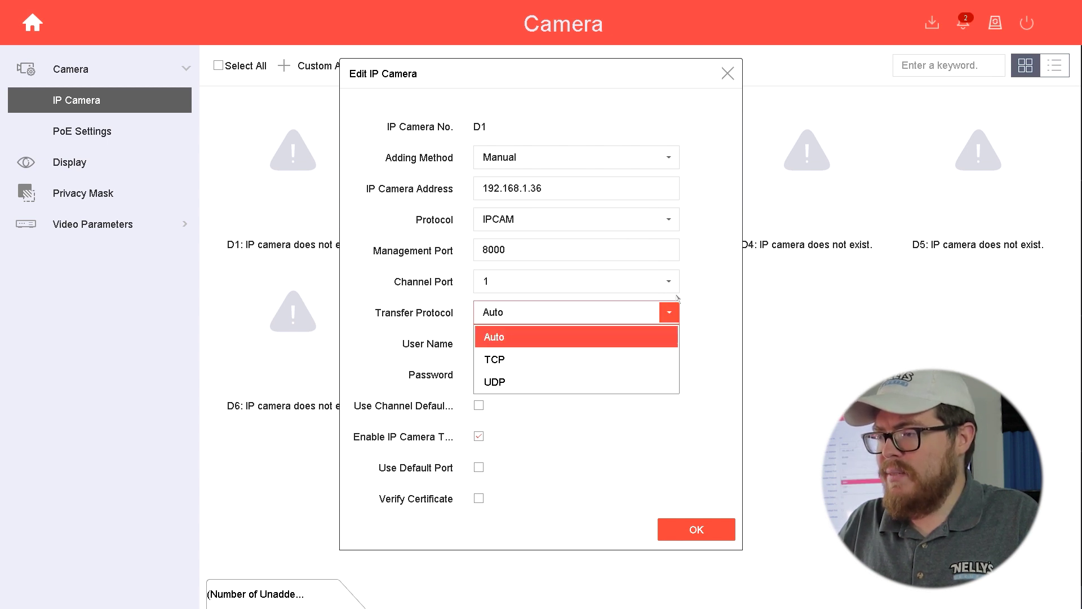
{"action": "left_click", "coordinate": [710, 302]}
{"action": "left_click", "coordinate": [577, 369]}
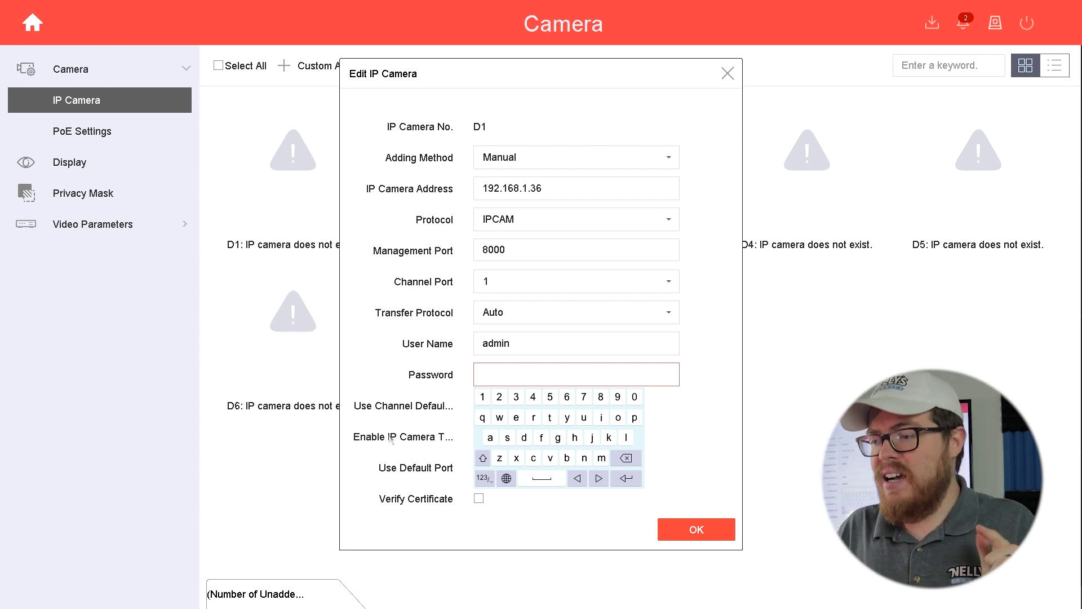
{"action": "left_click", "coordinate": [483, 458]}
{"action": "left_click", "coordinate": [490, 437]}
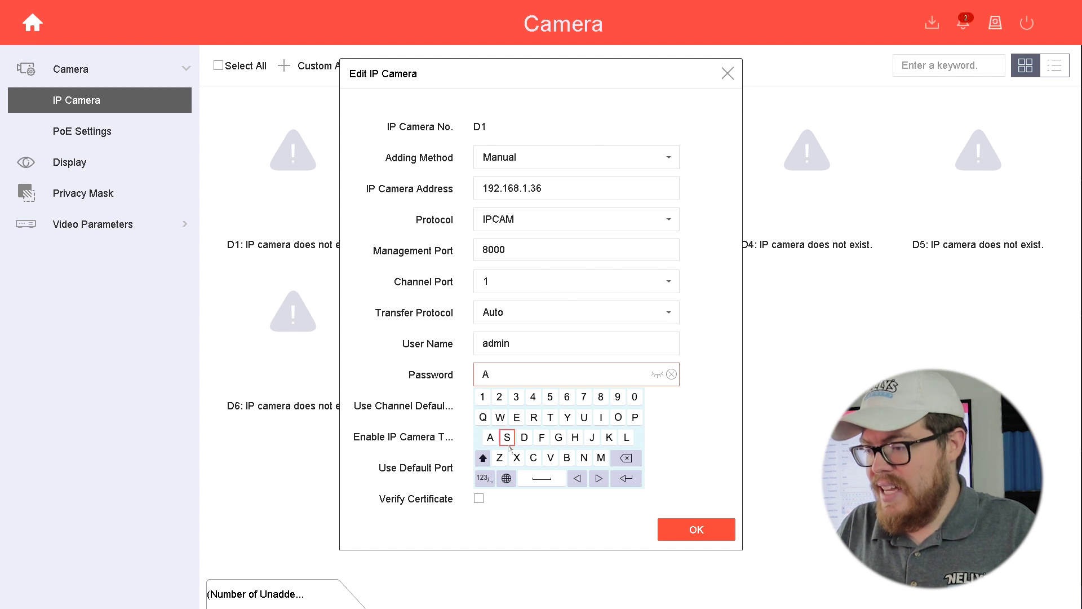
{"action": "left_click", "coordinate": [524, 437]}
{"action": "left_click", "coordinate": [559, 437]}
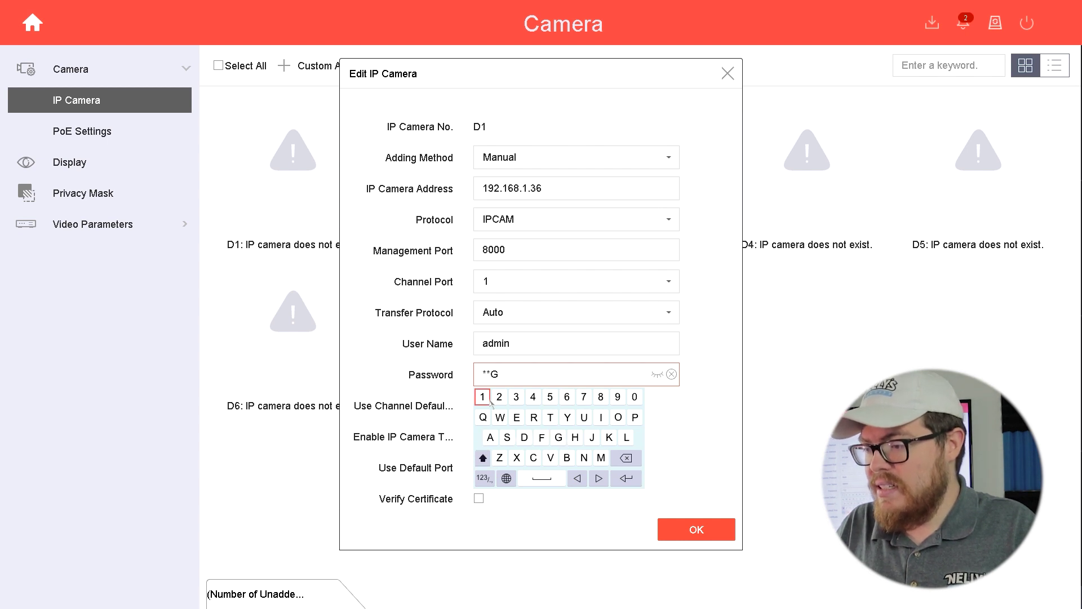
{"action": "left_click", "coordinate": [499, 417]}
{"action": "left_click", "coordinate": [584, 417]}
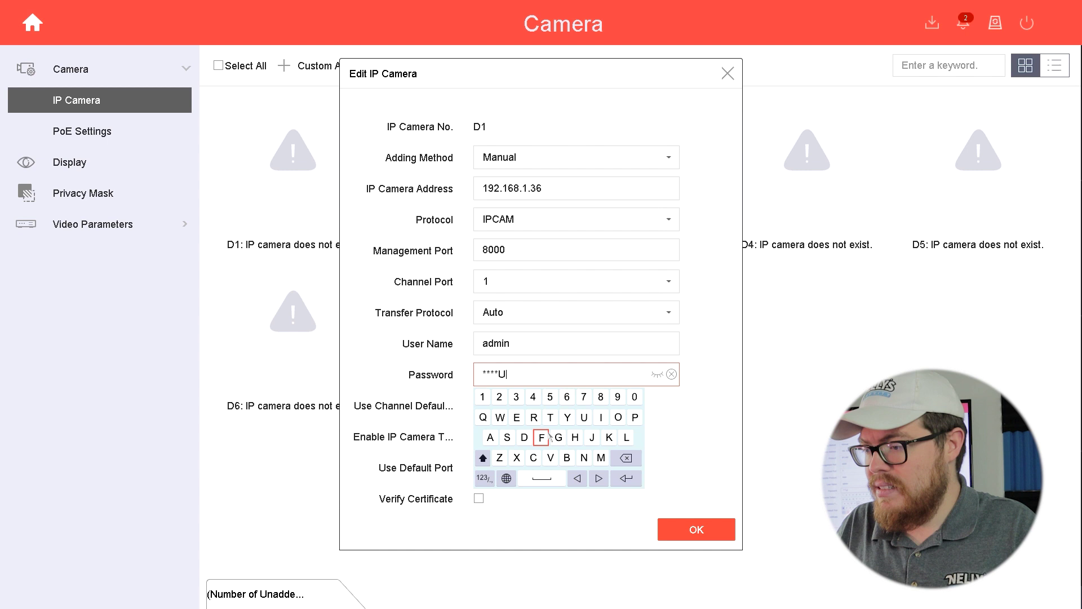
{"action": "left_click", "coordinate": [524, 437]}
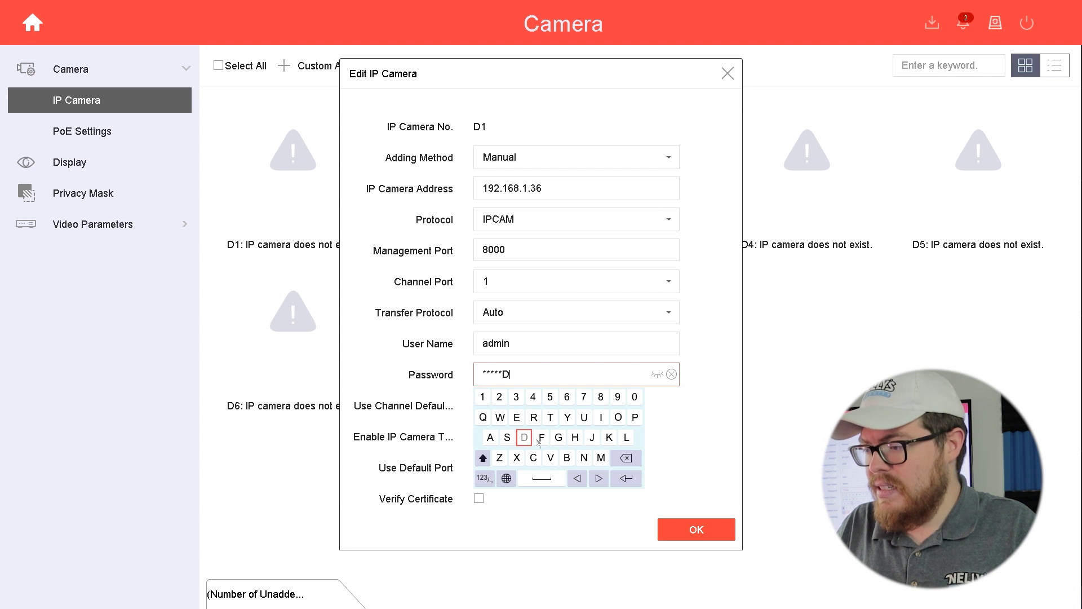
{"action": "left_click", "coordinate": [625, 478]}
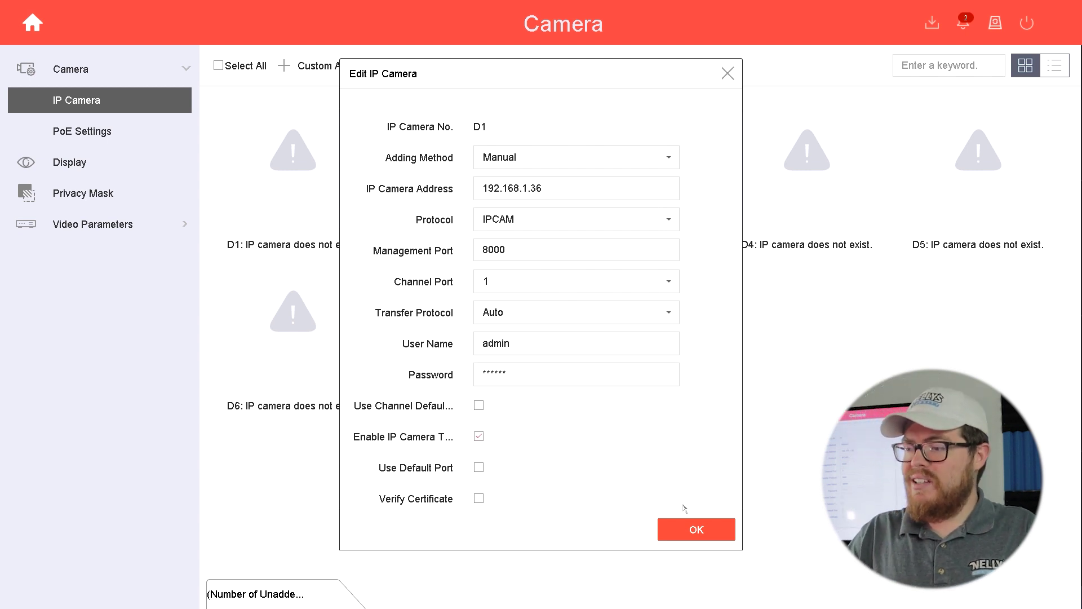
{"action": "left_click", "coordinate": [694, 529]}
- Switch back to Live View and maximise the doorbell's fisheye warehouse feed to a single full-view channel
{"action": "mouse_move", "coordinate": [469, 344]}
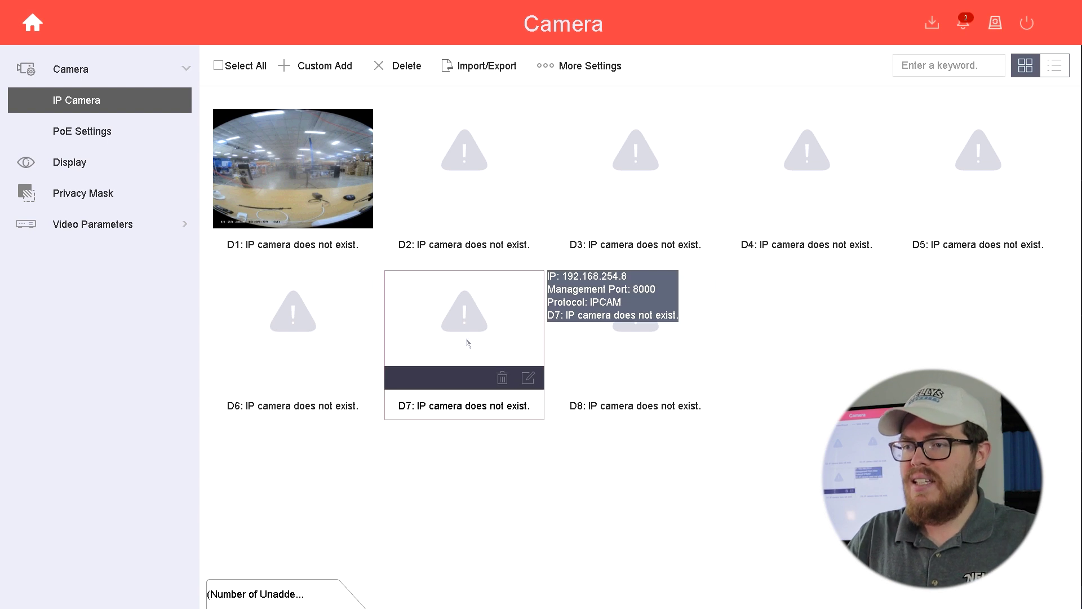
{"action": "mouse_move", "coordinate": [347, 201]}
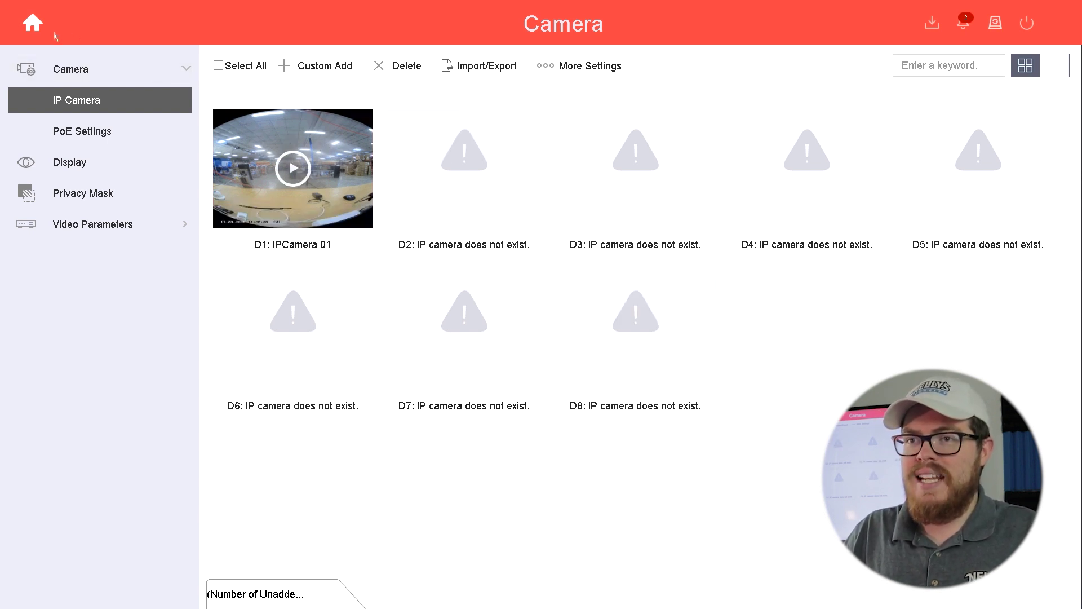
{"action": "left_click", "coordinate": [33, 24]}
{"action": "left_click", "coordinate": [83, 73]}
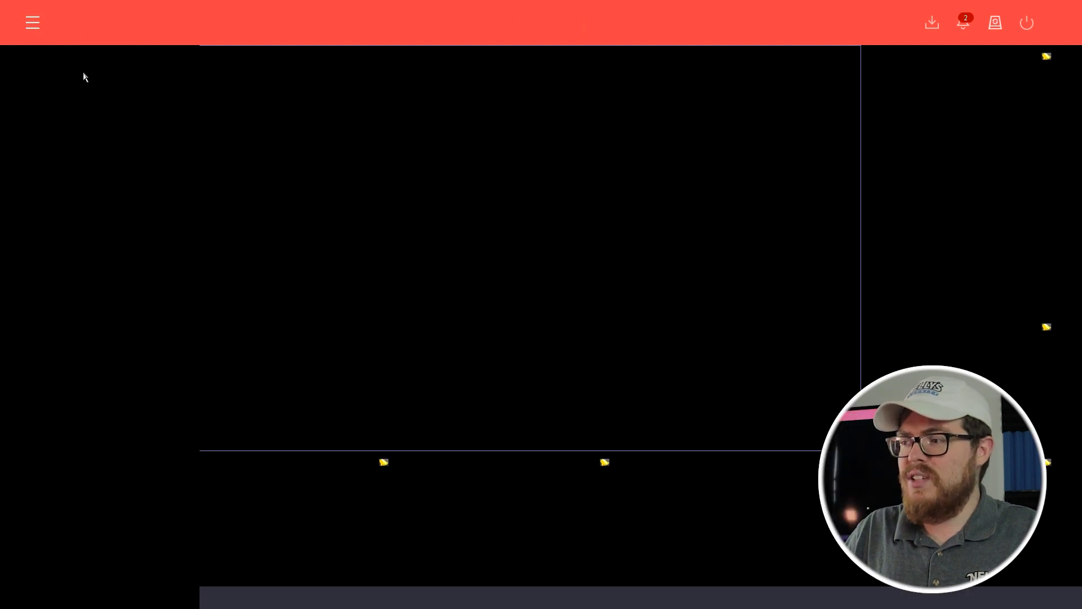
{"action": "mouse_move", "coordinate": [442, 298]}
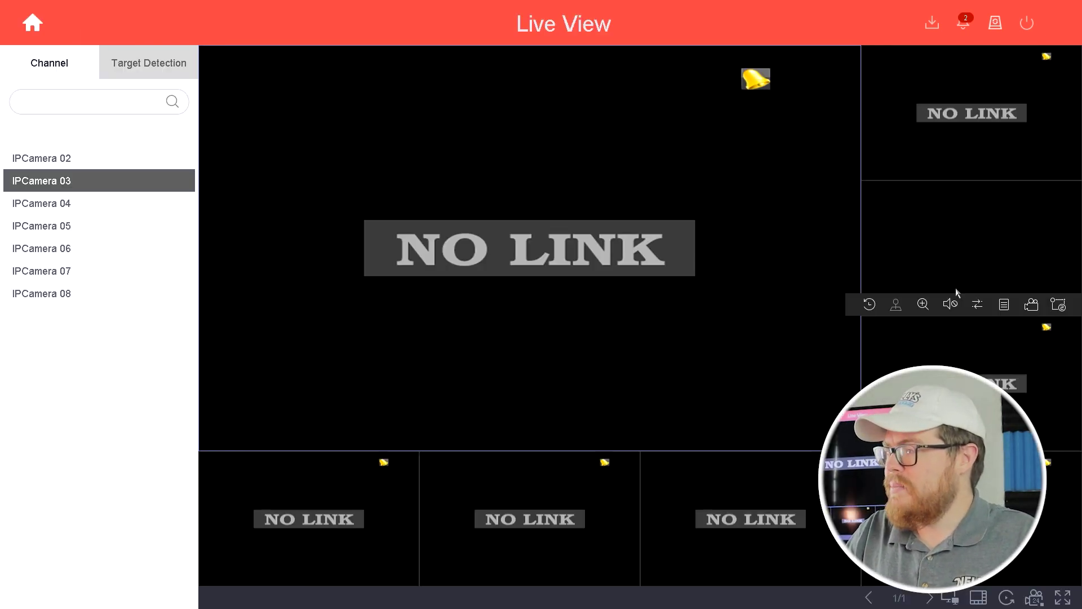
{"action": "double_click", "coordinate": [996, 264]}
{"action": "mouse_move", "coordinate": [989, 266]}
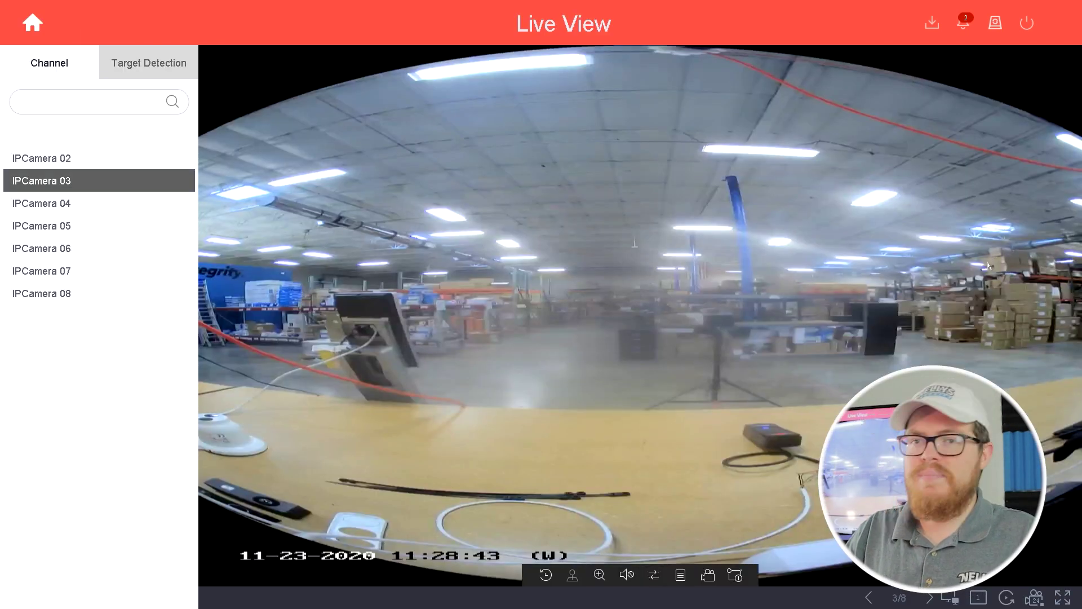